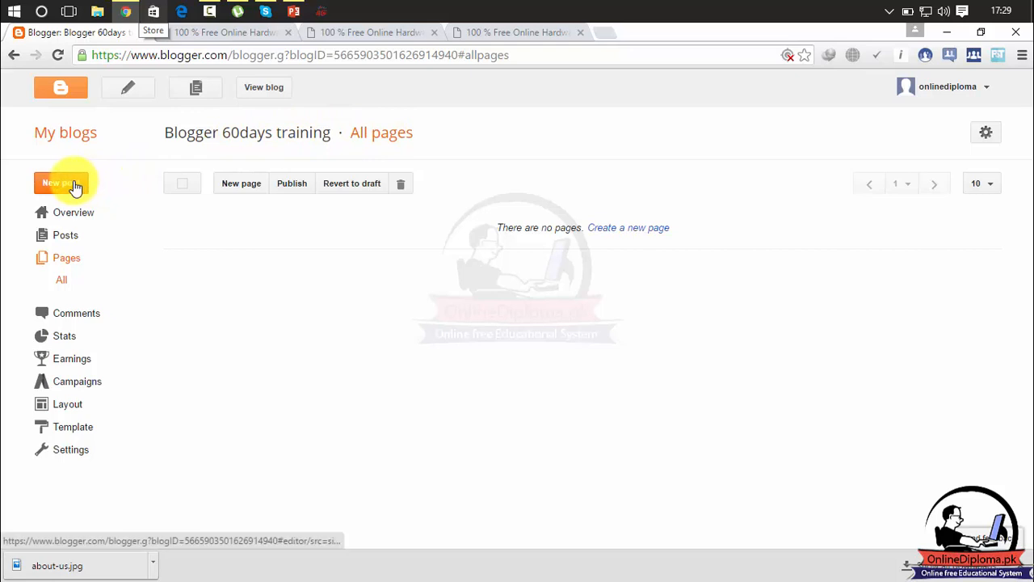
Step: Open the list of pages for the Blogger 60days training blog
click(64, 87)
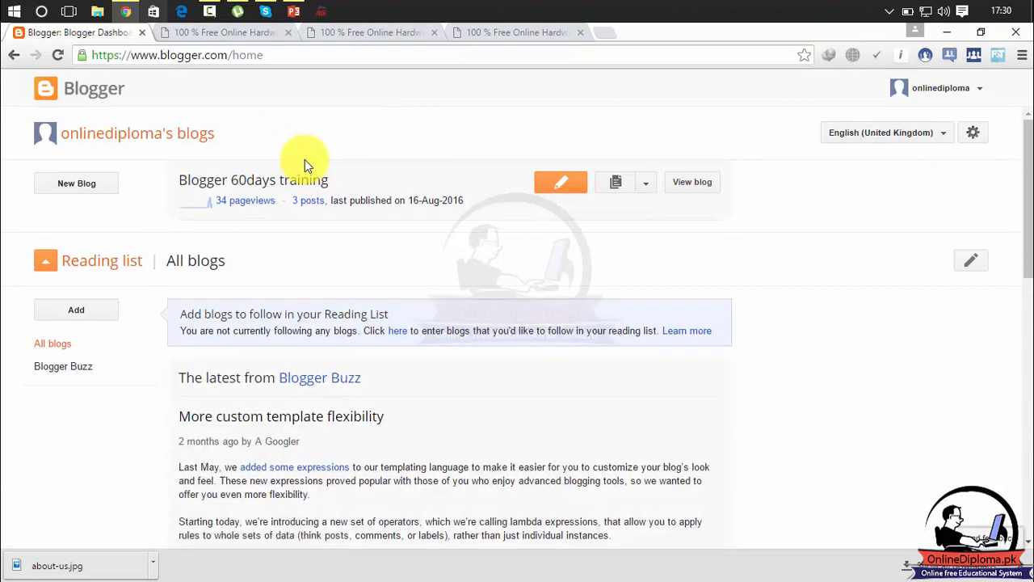
click(279, 181)
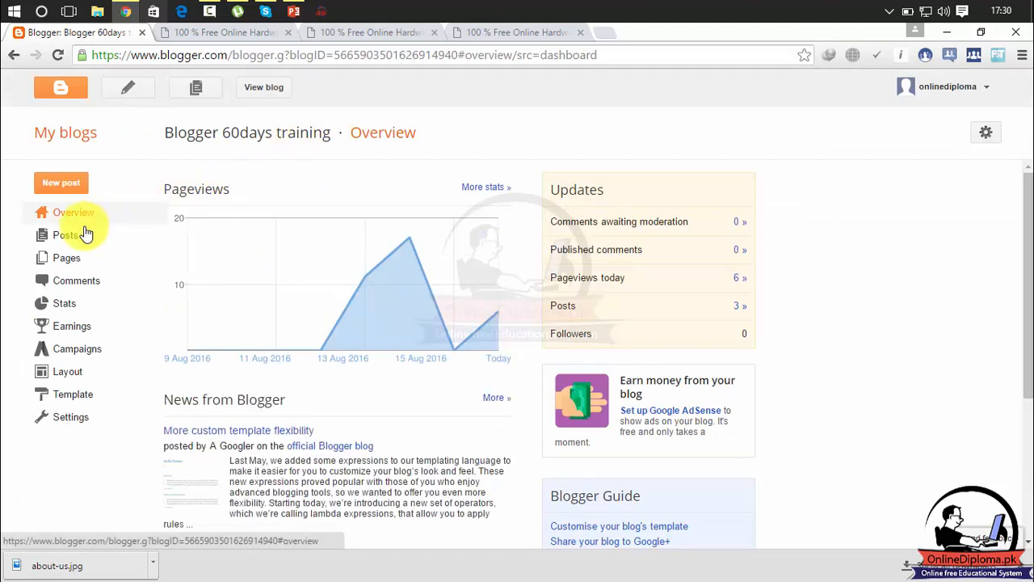
click(63, 262)
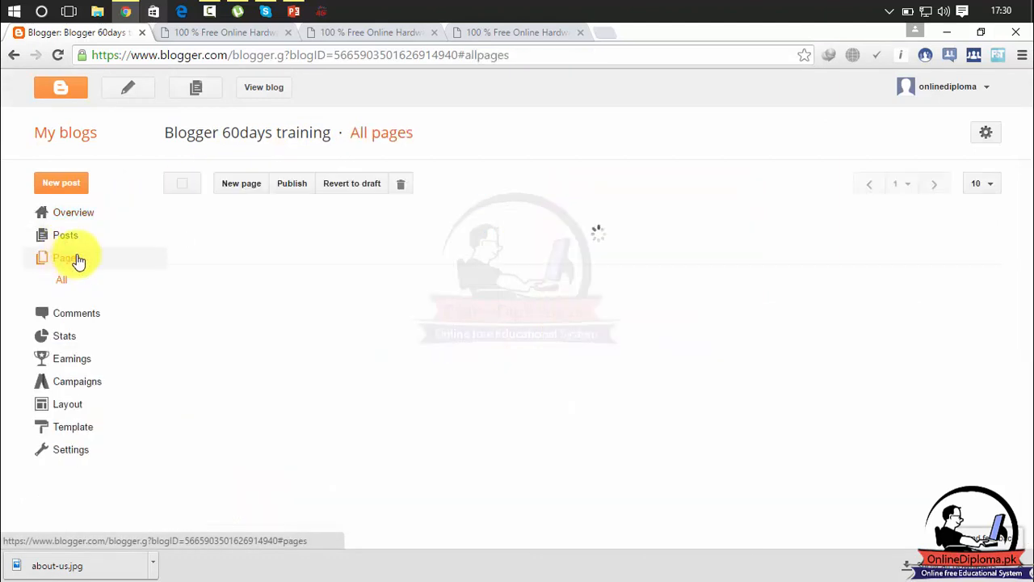
click(73, 255)
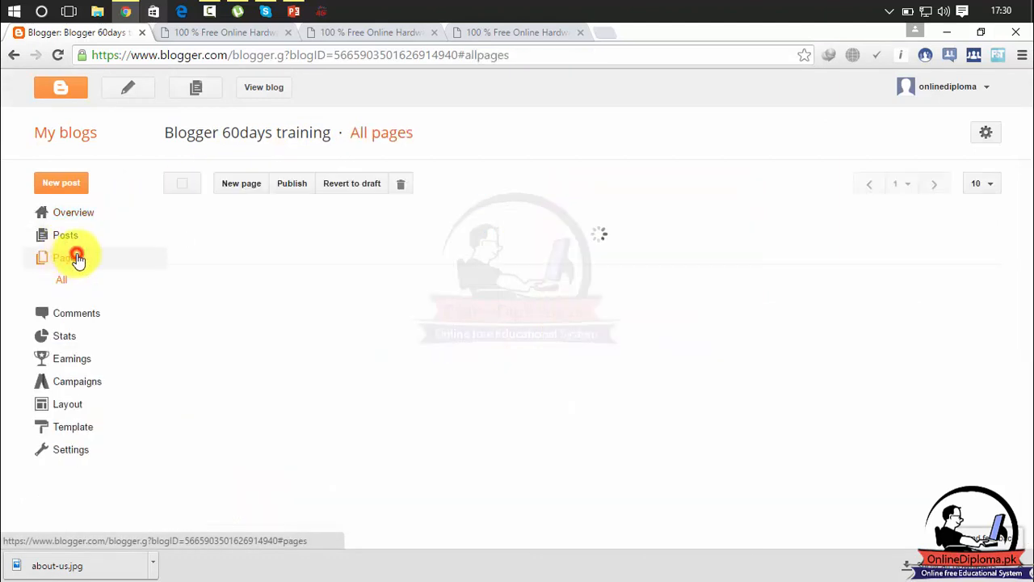
Step: Create a new page in the blog and title it About
click(246, 185)
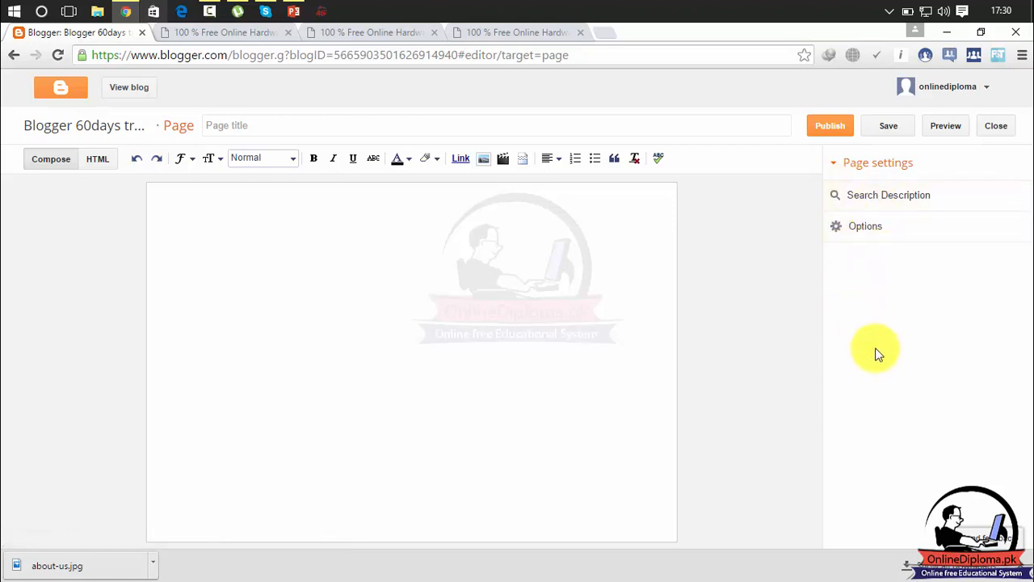
click(589, 129)
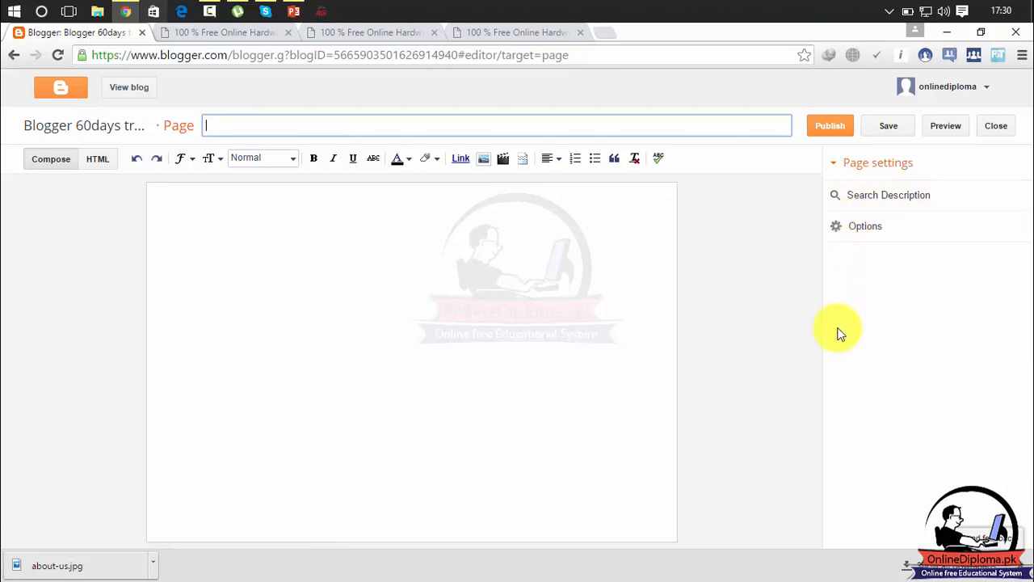
click(708, 127)
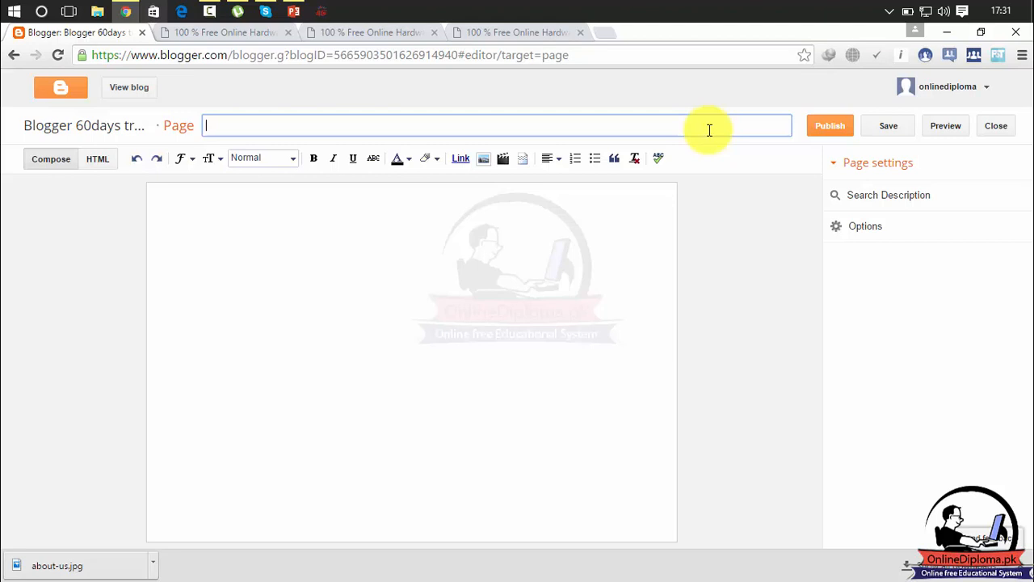
text(About)
Step: Copy the whole About Us text, including its heading, from onlinediploma.pk/about.php and paste it into the About page's body
click(555, 215)
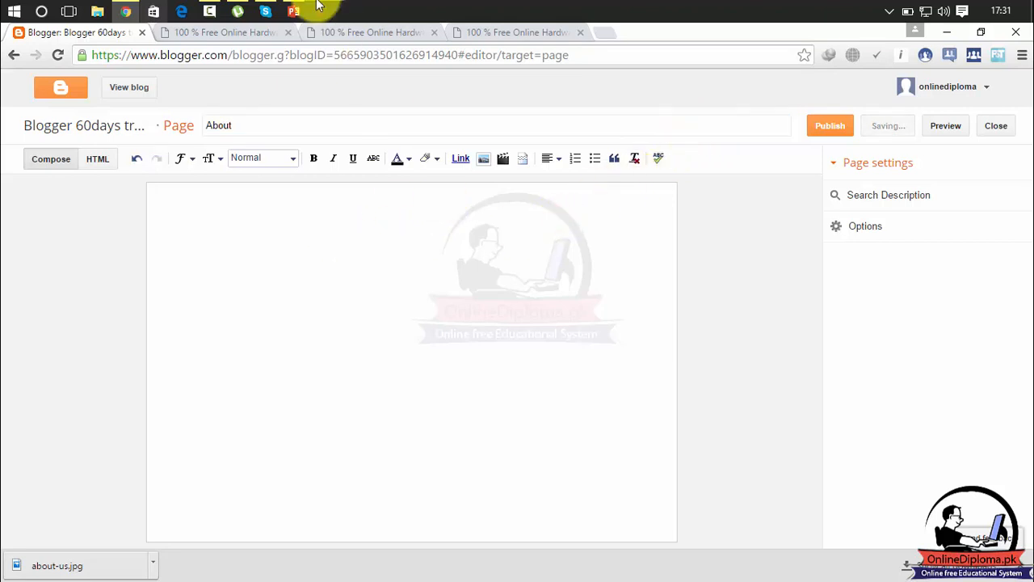
click(250, 37)
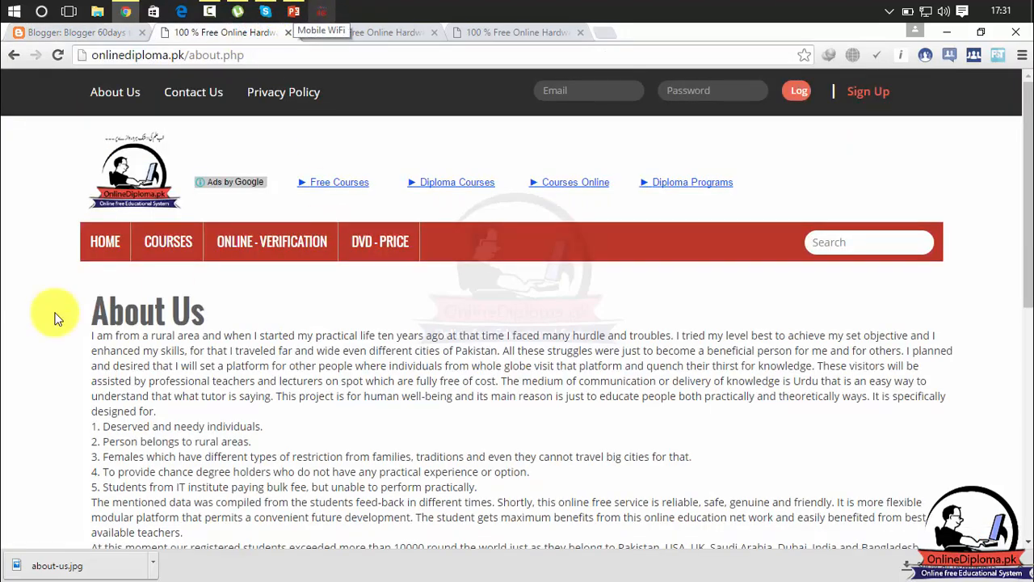
drag(89, 312, 153, 312)
drag(341, 535, 456, 376)
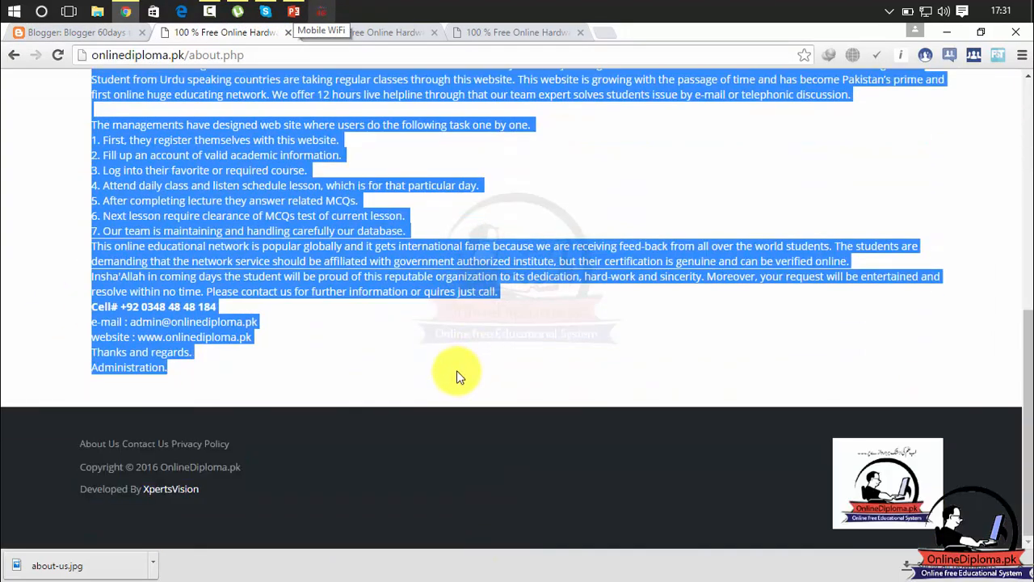
click(85, 34)
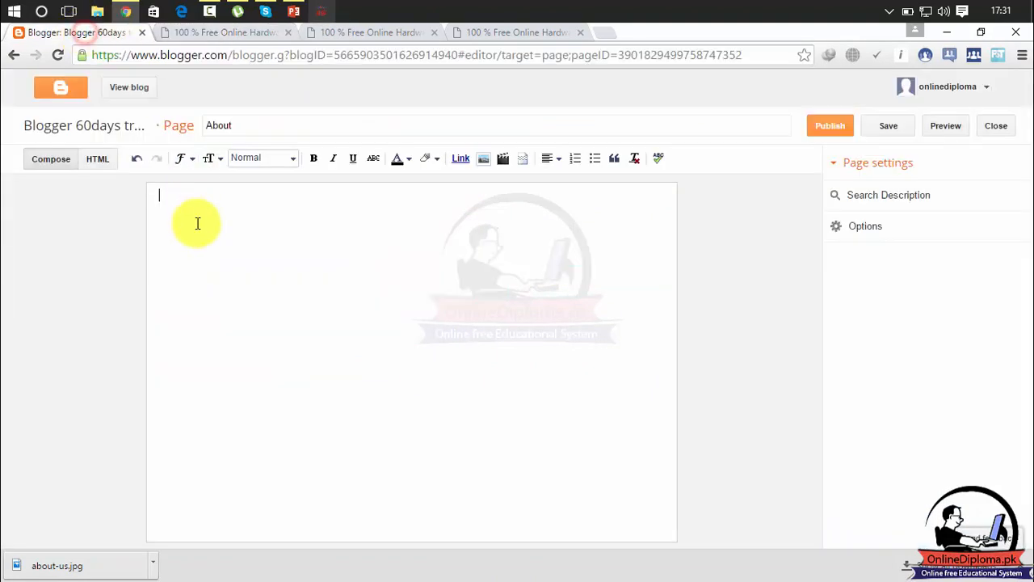
key(ctrl+v)
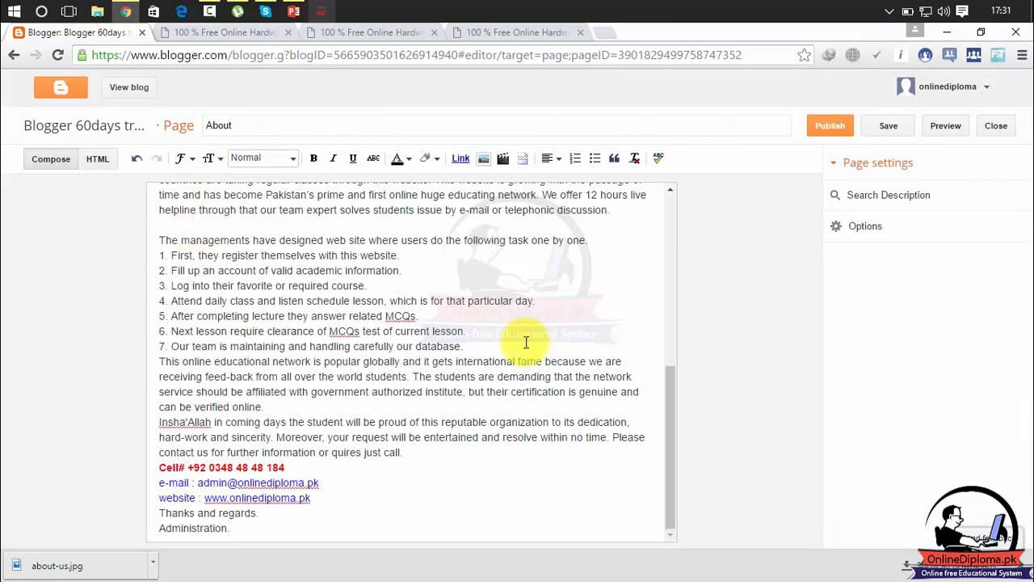
Step: Add two blank lines above the About Us heading and insert the about-us image from the Desktop there
drag(673, 424, 676, 234)
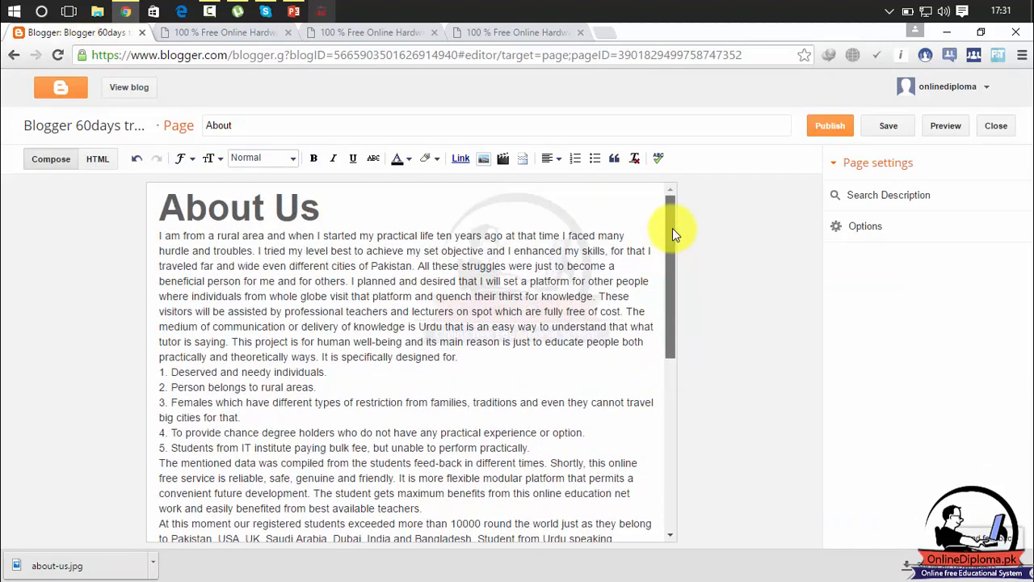
click(340, 206)
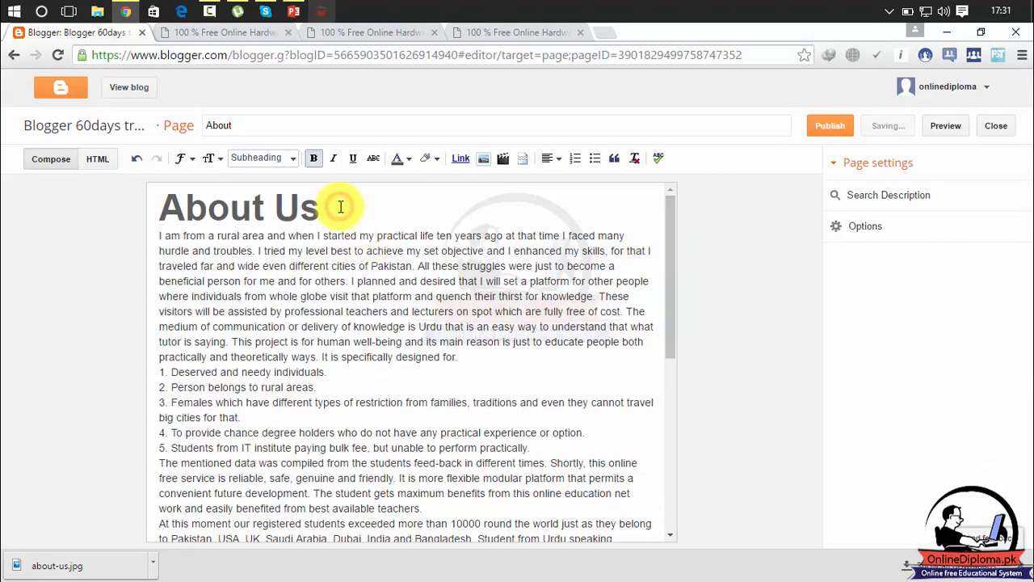
click(170, 206)
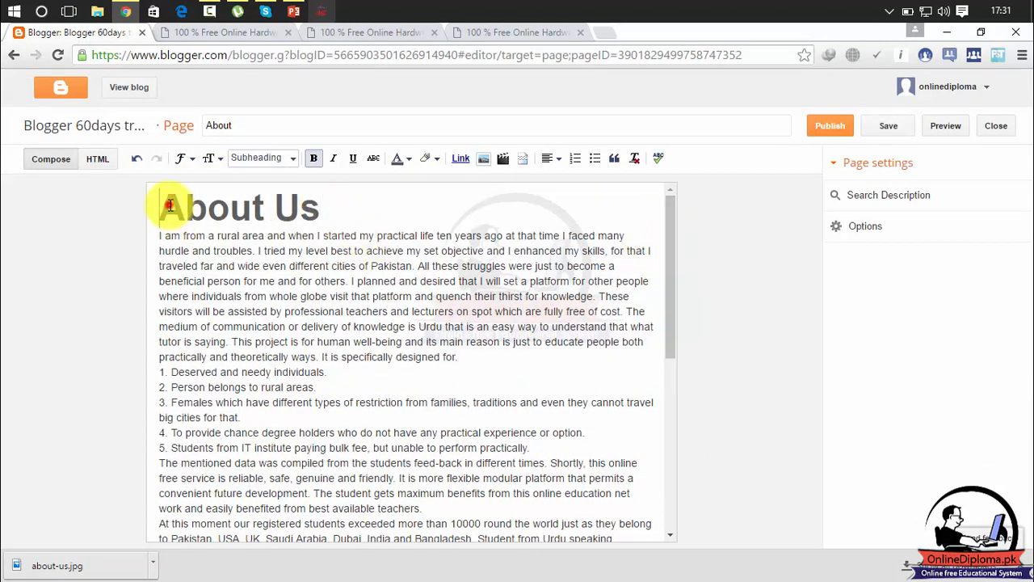
key(Return)
key(Return)
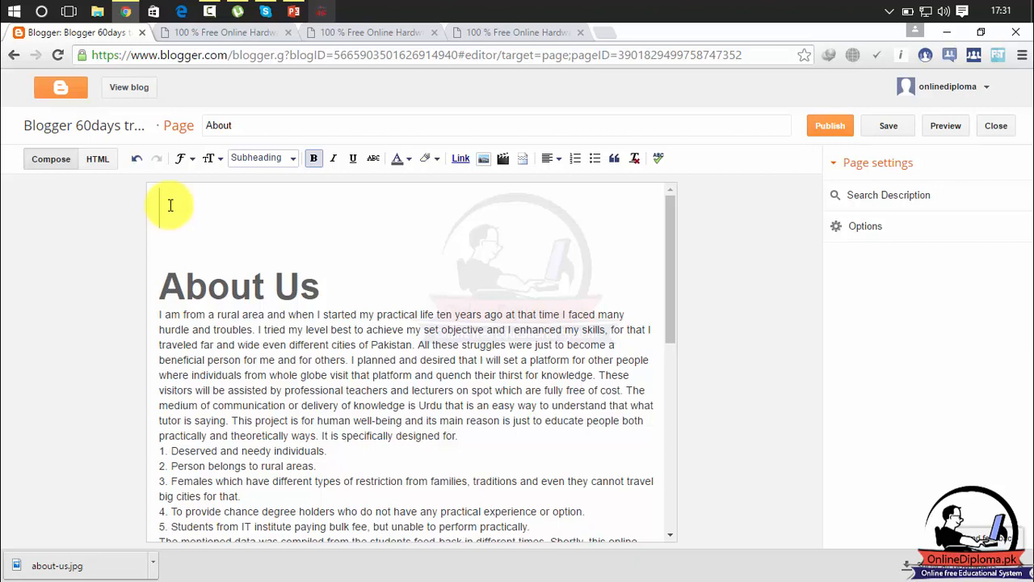
click(482, 159)
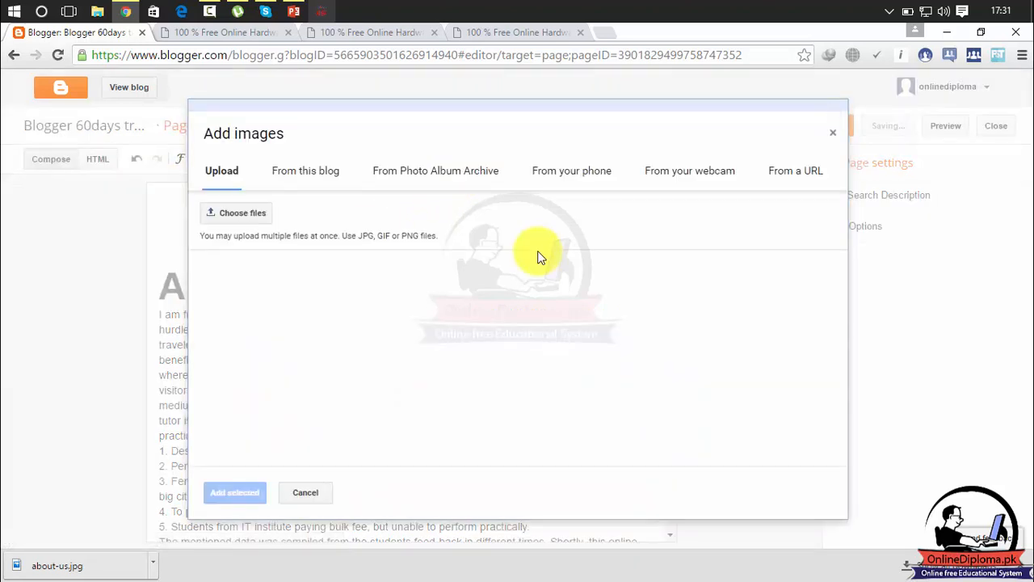
click(259, 216)
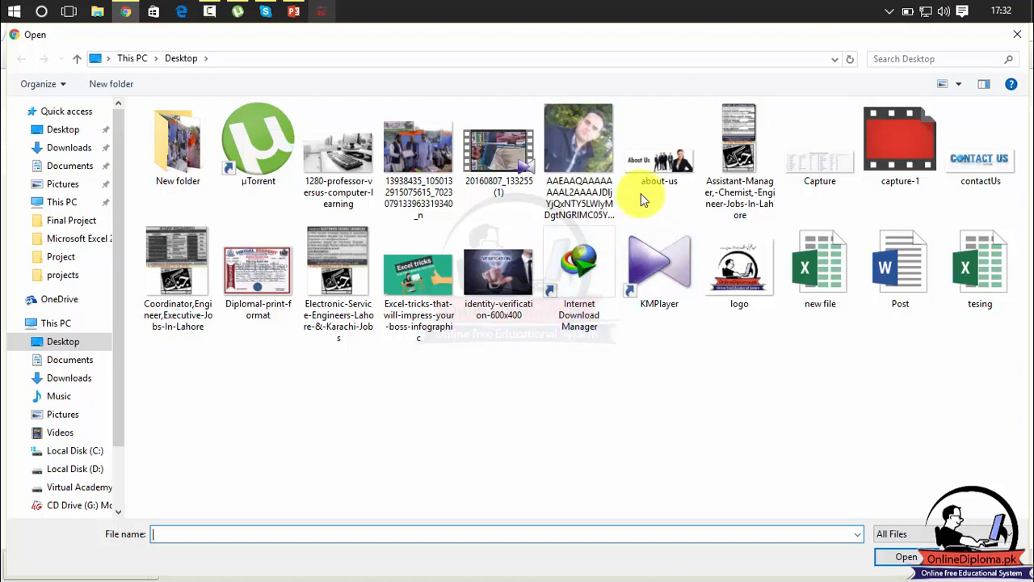
double_click(658, 166)
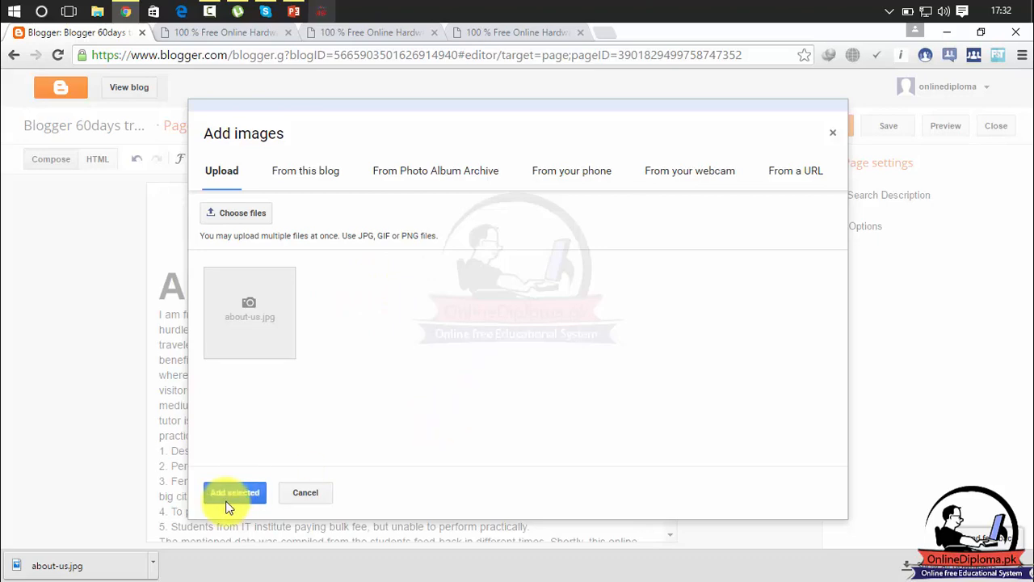
click(237, 496)
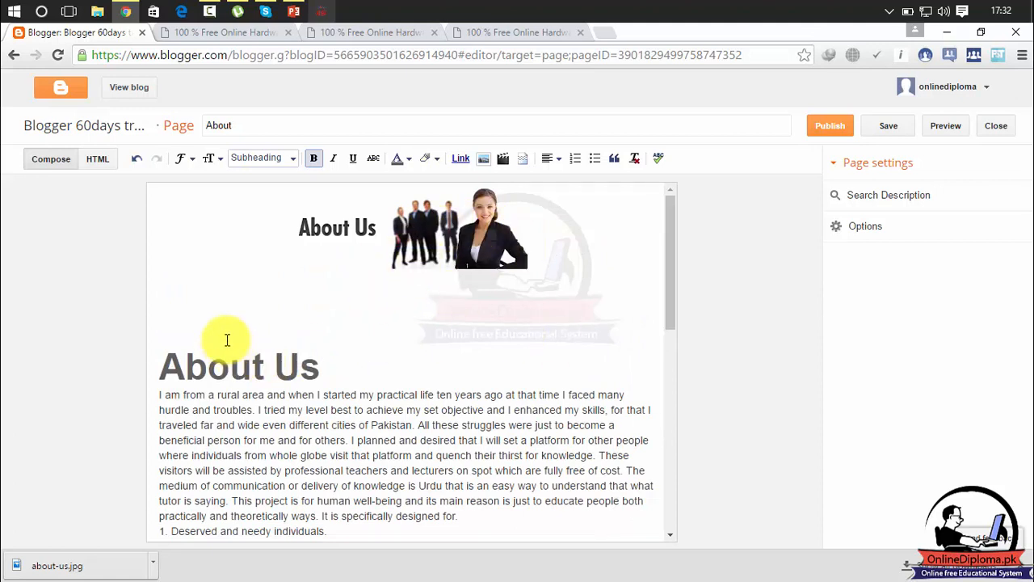
Step: Resize the inserted About Us image to X-Large
click(330, 257)
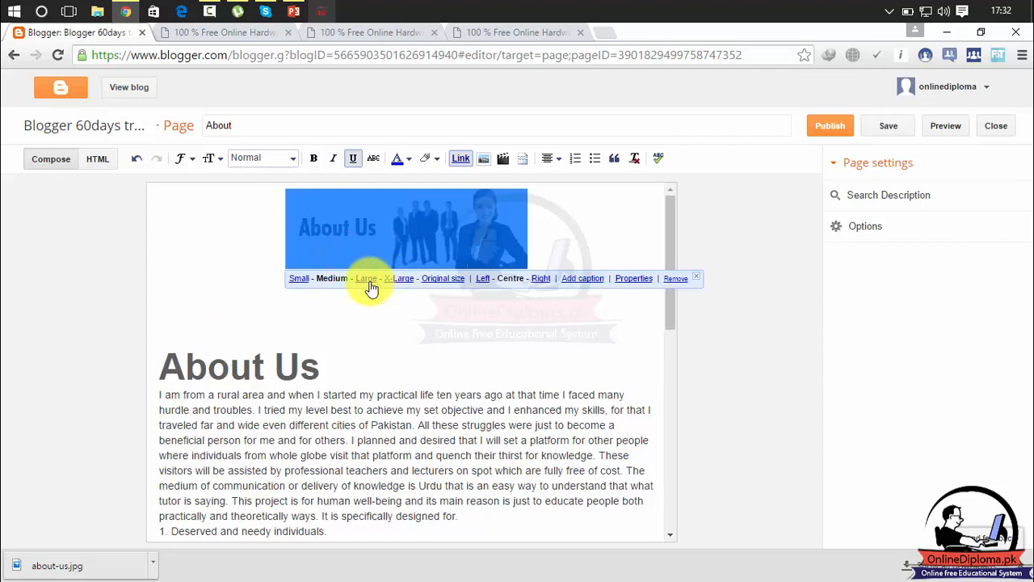
click(365, 277)
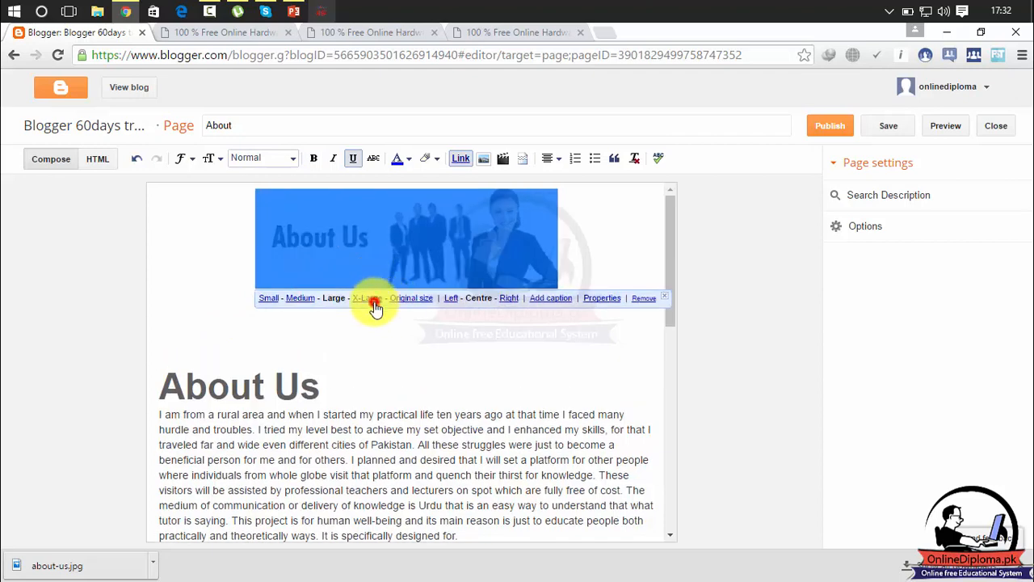
click(372, 299)
Step: Remove the blank lines between the image and the About Us heading, and publish the About page
click(464, 404)
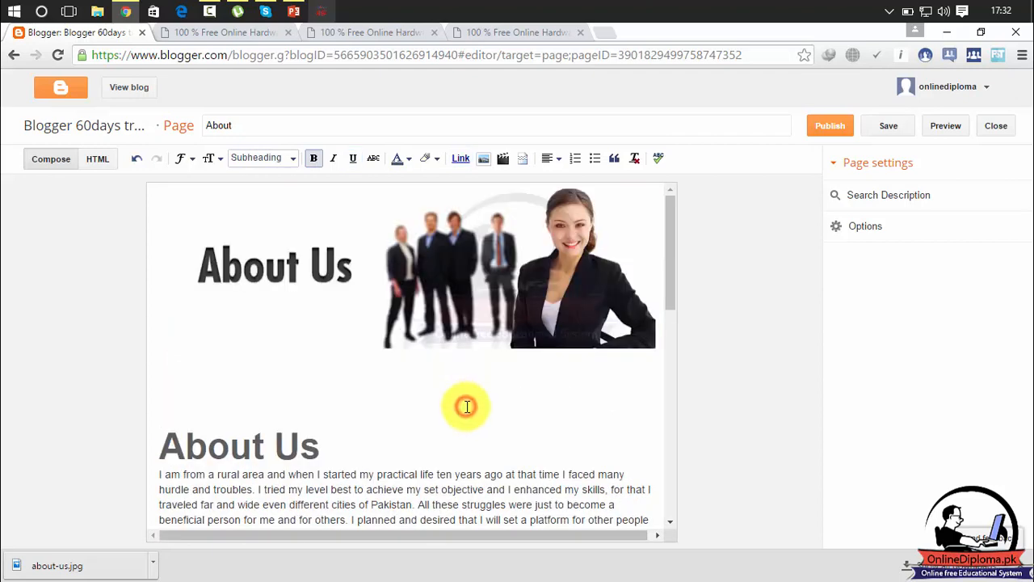
key(BackSpace)
key(BackSpace)
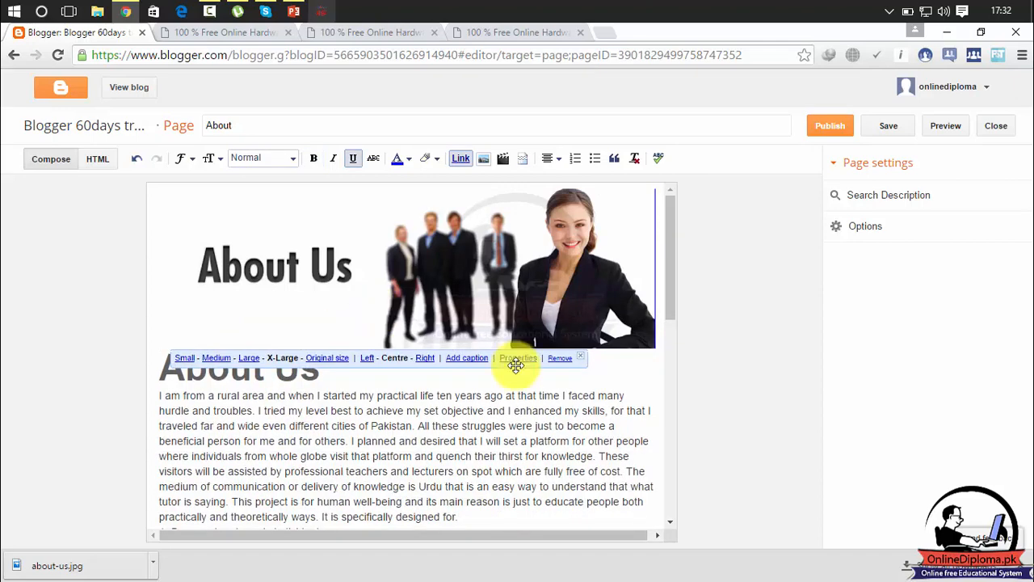
click(504, 455)
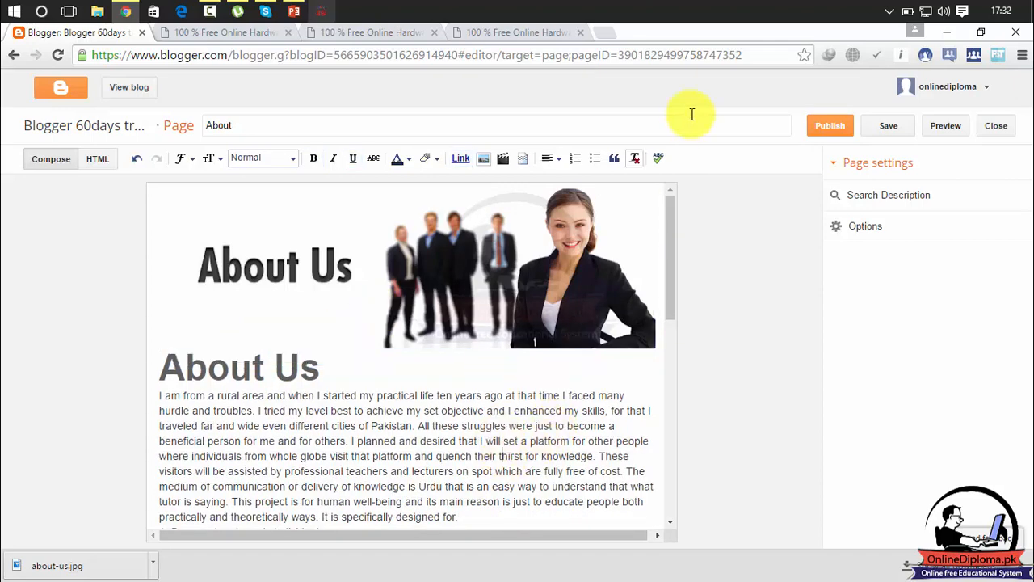
click(825, 128)
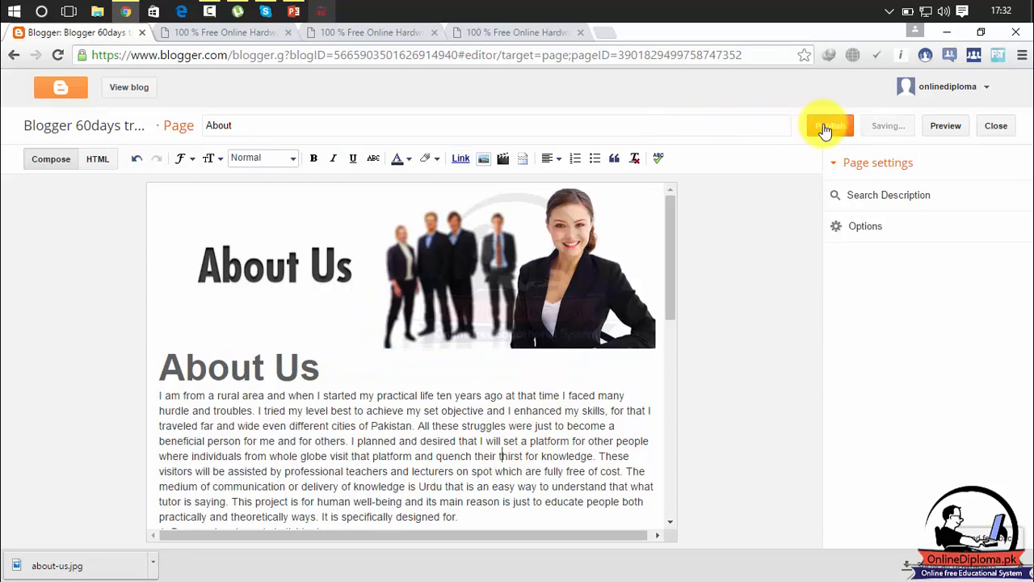
click(825, 128)
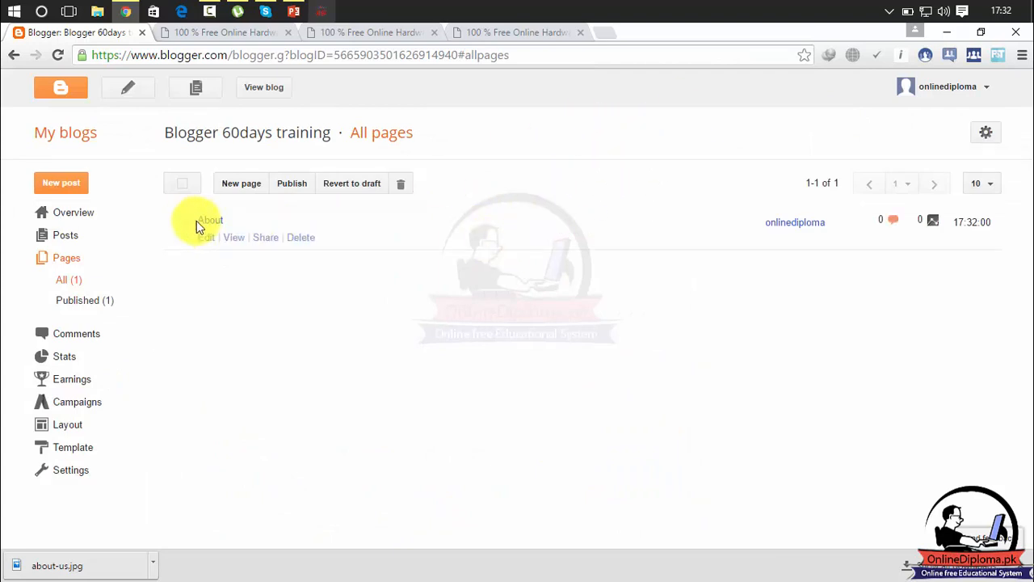
Step: Create another new page and title it Contact
click(244, 186)
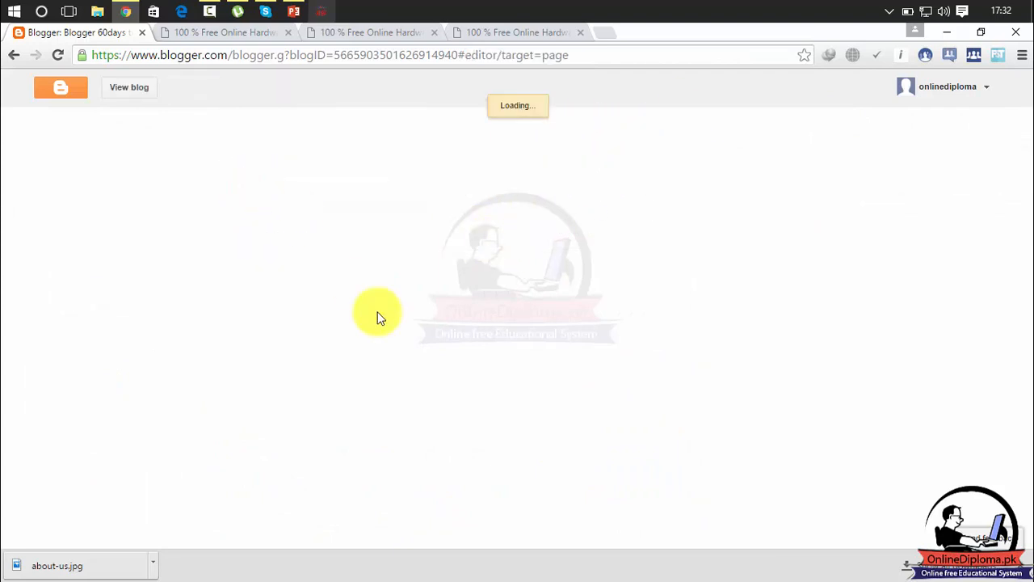
click(353, 128)
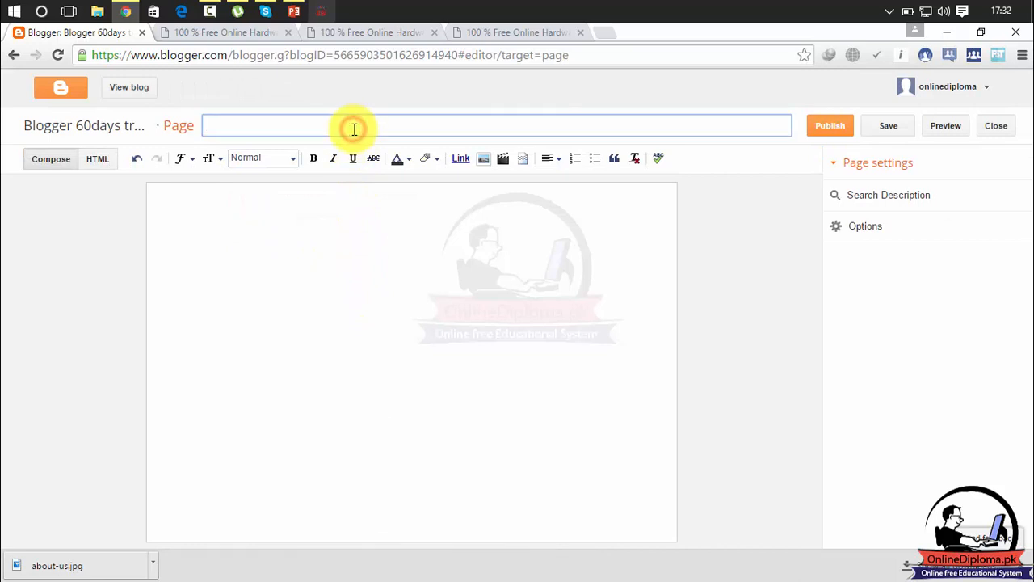
text(Contact us)
key(BackSpace)
key(BackSpace)
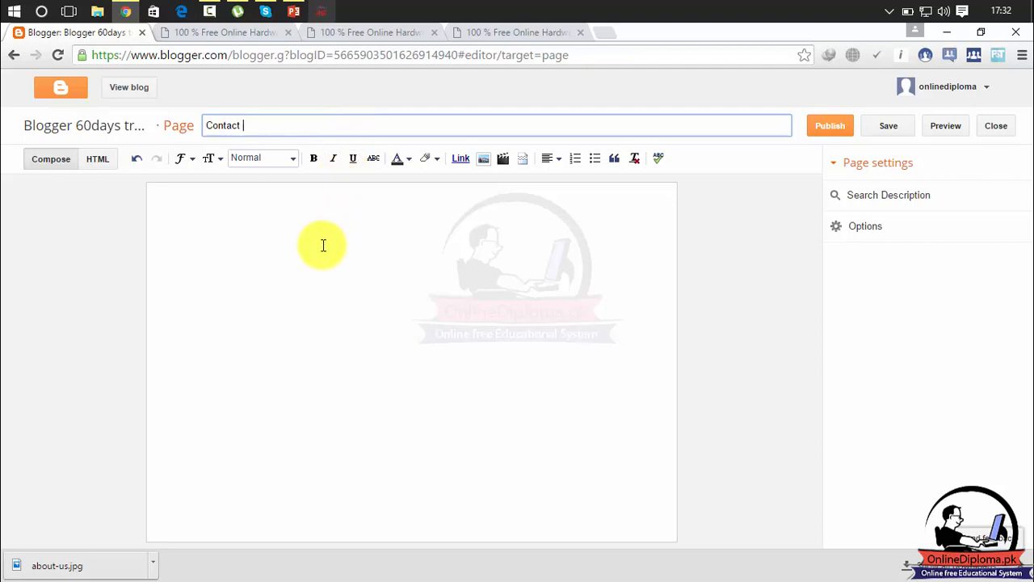
Step: Upload the contactUs image from the Desktop and insert it into the body of the Contact page
click(297, 215)
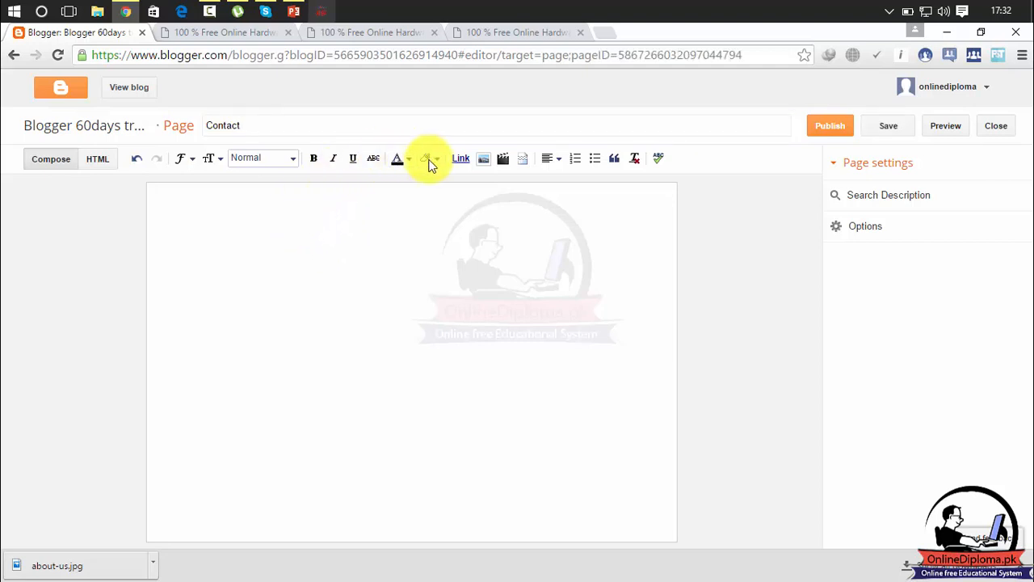
click(480, 160)
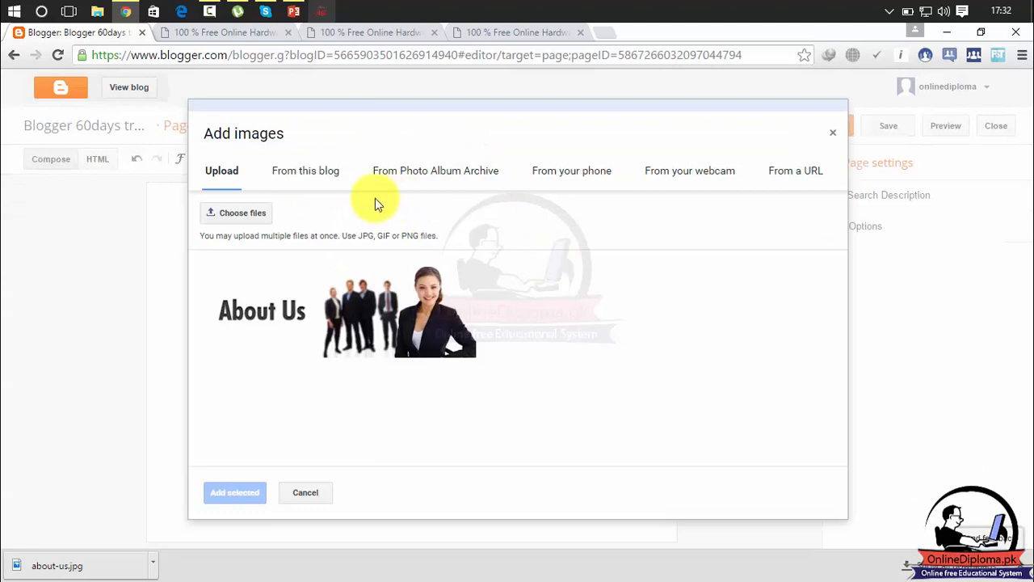
click(255, 212)
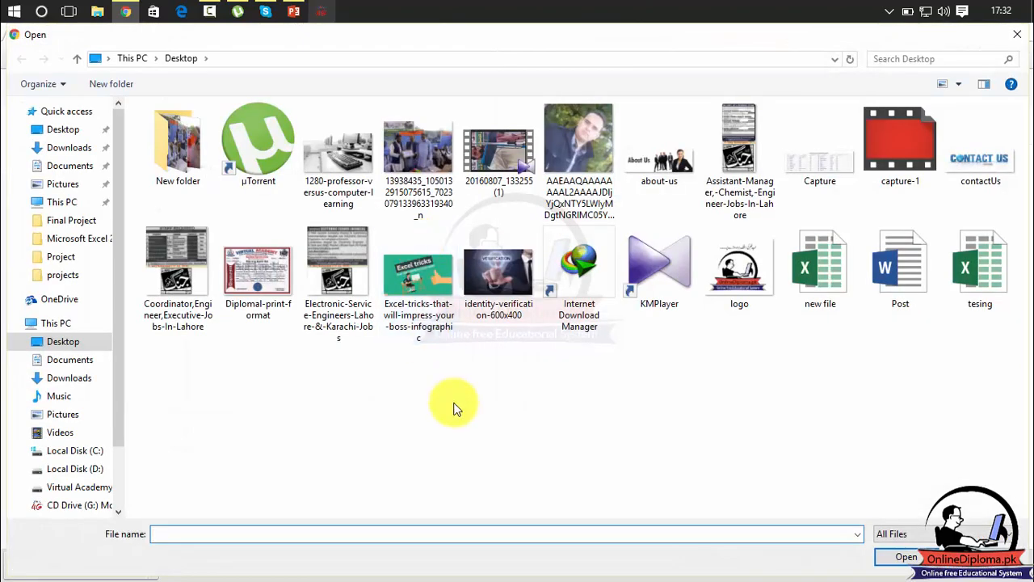
double_click(963, 170)
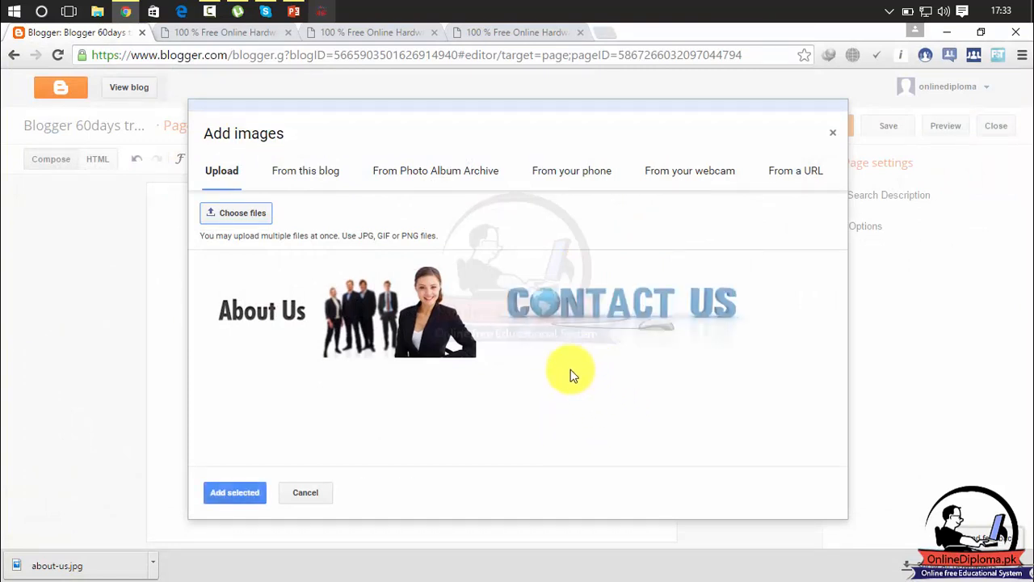
click(543, 315)
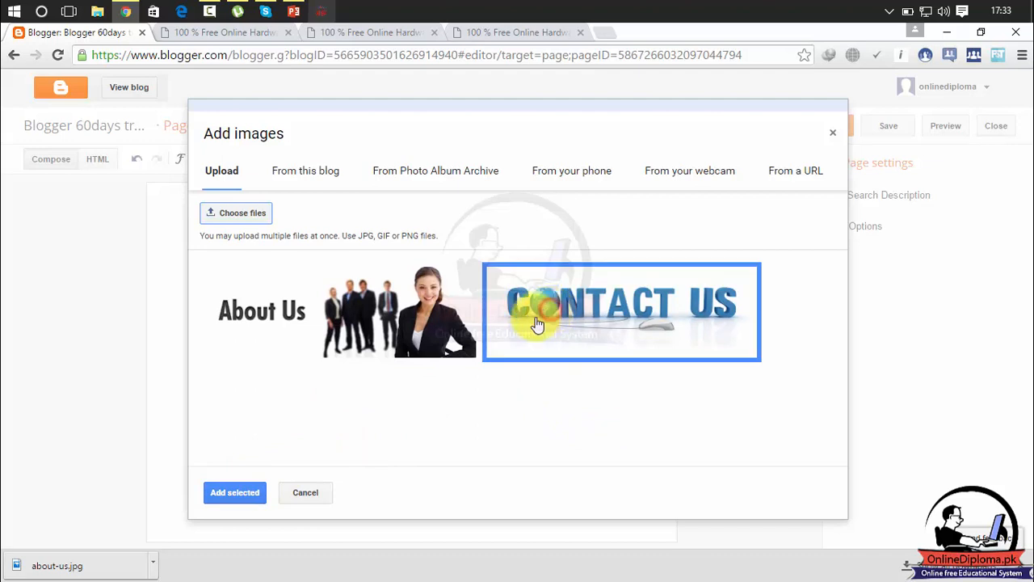
click(237, 490)
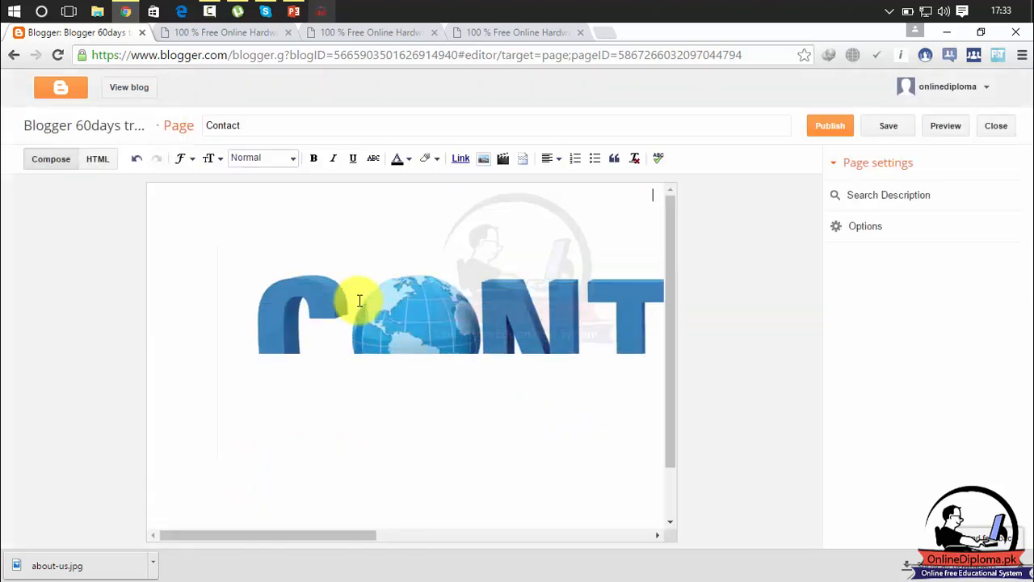
Step: Resize the Contact Us image to X-Large and add a new line below it
click(478, 353)
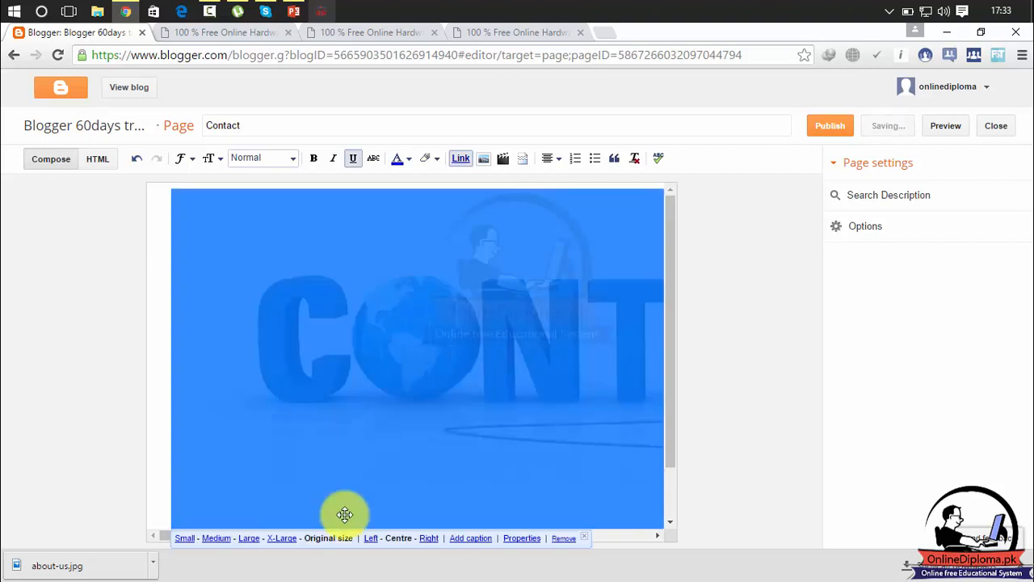
click(328, 538)
click(282, 538)
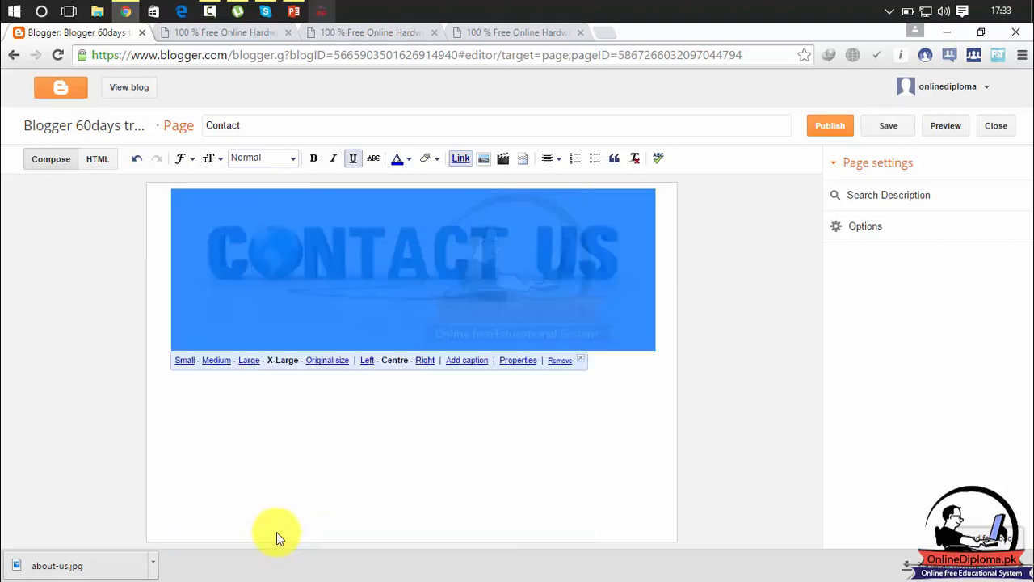
click(422, 422)
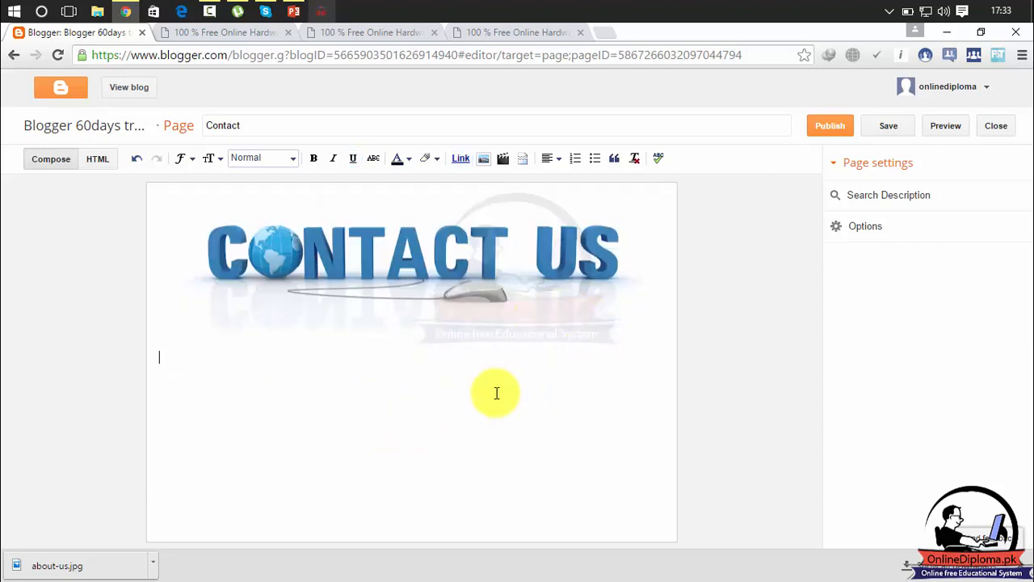
key(Return)
Step: Copy the OnlineDiploma.pk contact details block, from its heading to the Follow on line, from the open onlinediploma.pk contact page
click(400, 31)
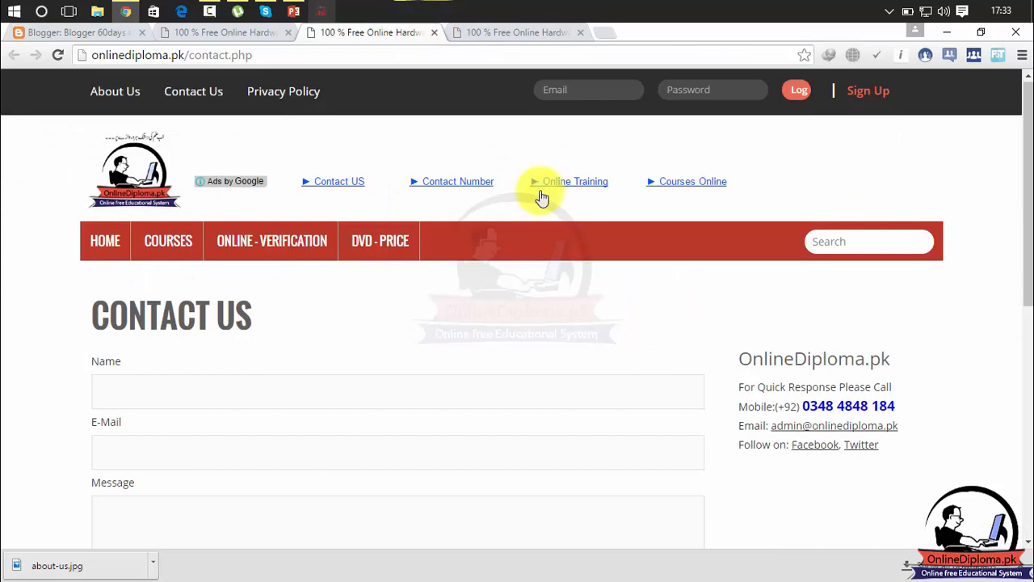
drag(889, 459, 736, 363)
key(ctrl+c)
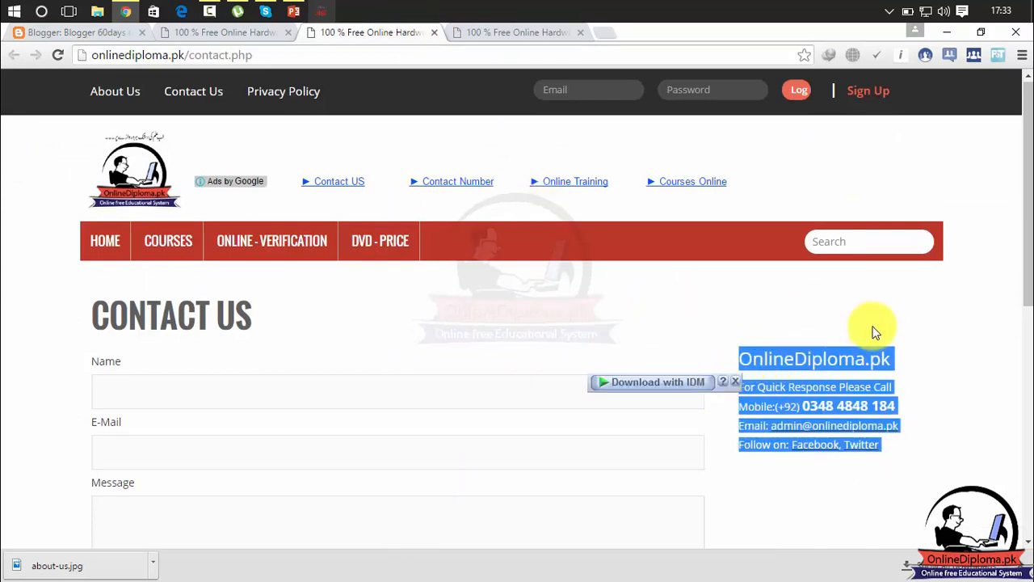
mouse_move(1029, 193)
mouse_down()
mouse_move(1028, 367)
mouse_move(1029, 212)
mouse_up()
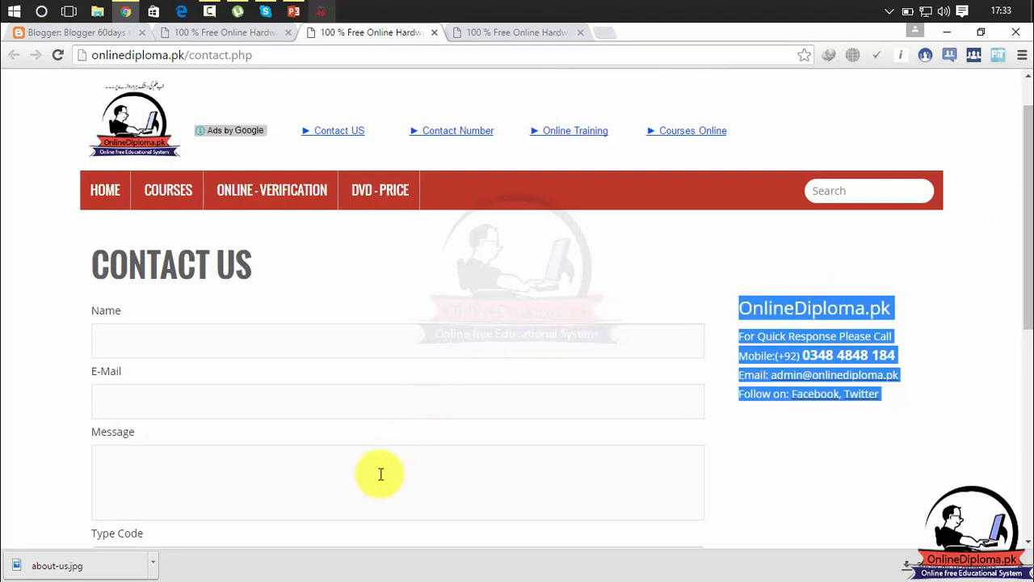
drag(1023, 213, 1026, 351)
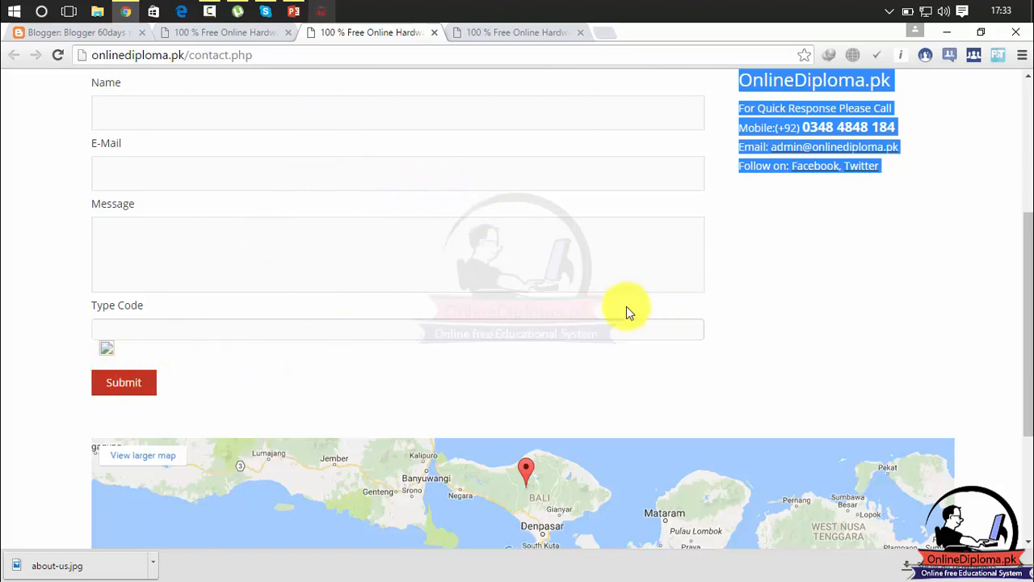
drag(1025, 279, 1025, 236)
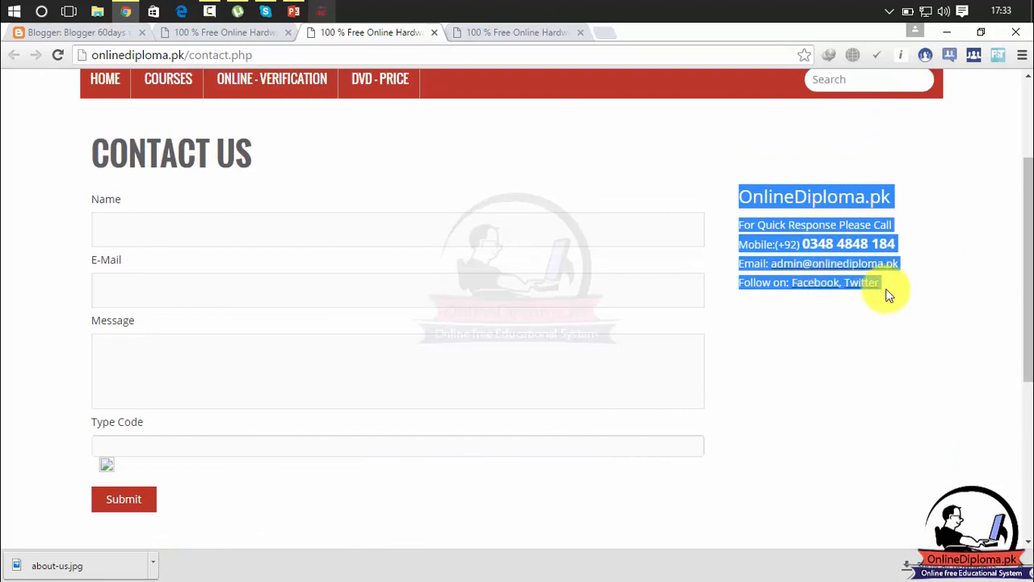
Step: Paste the copied contact details below the Contact Us image in the Blogger page and publish the Contact page
click(243, 31)
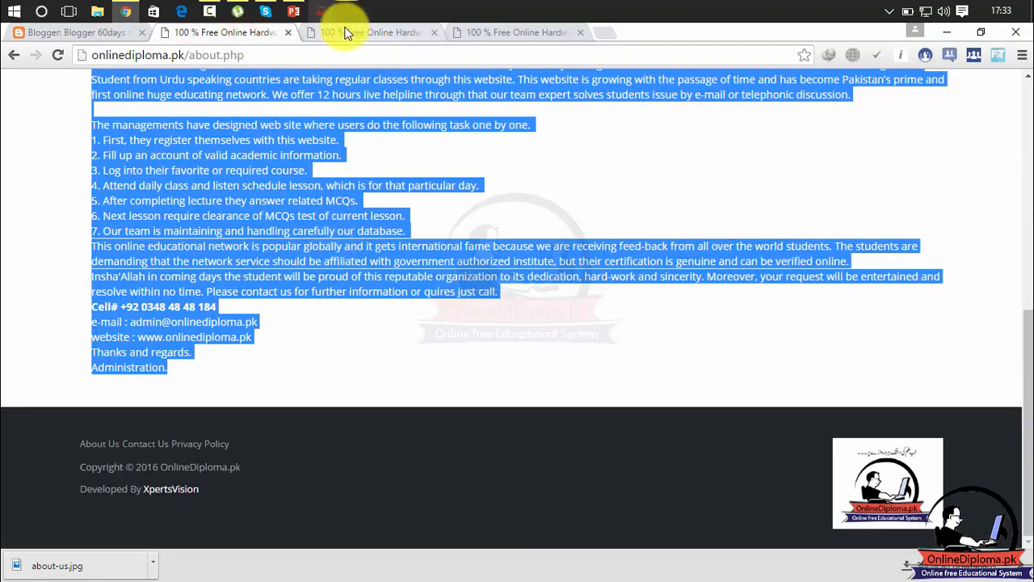
click(85, 30)
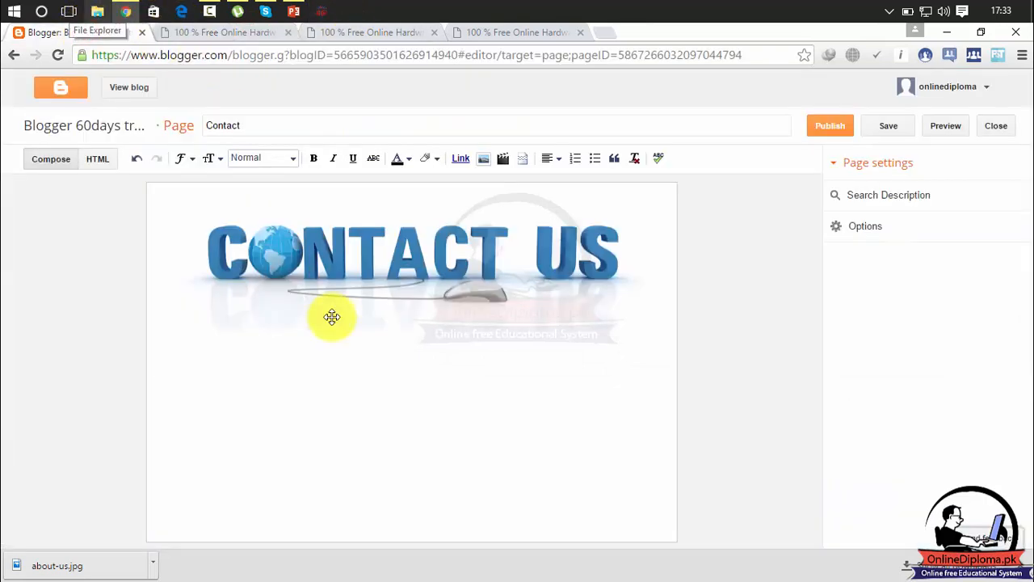
key(ctrl+v)
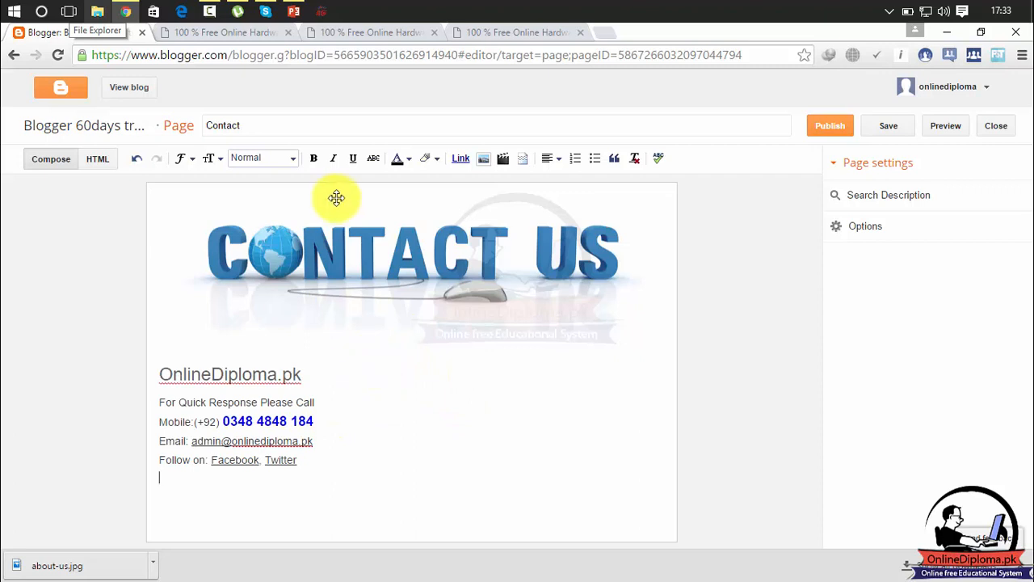
click(827, 138)
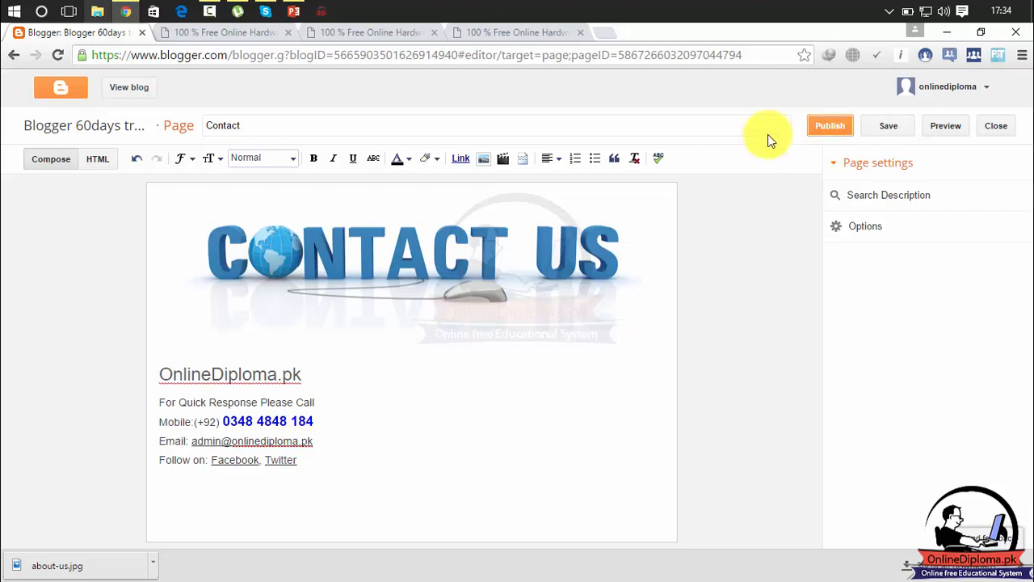
click(828, 130)
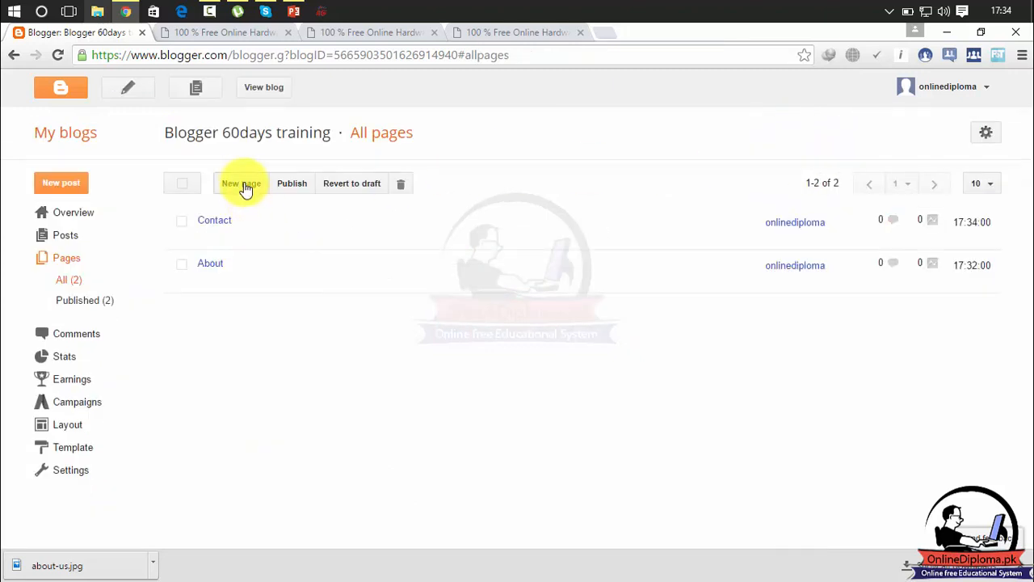
Step: Create another new page titled Privacy policy and save it
click(244, 185)
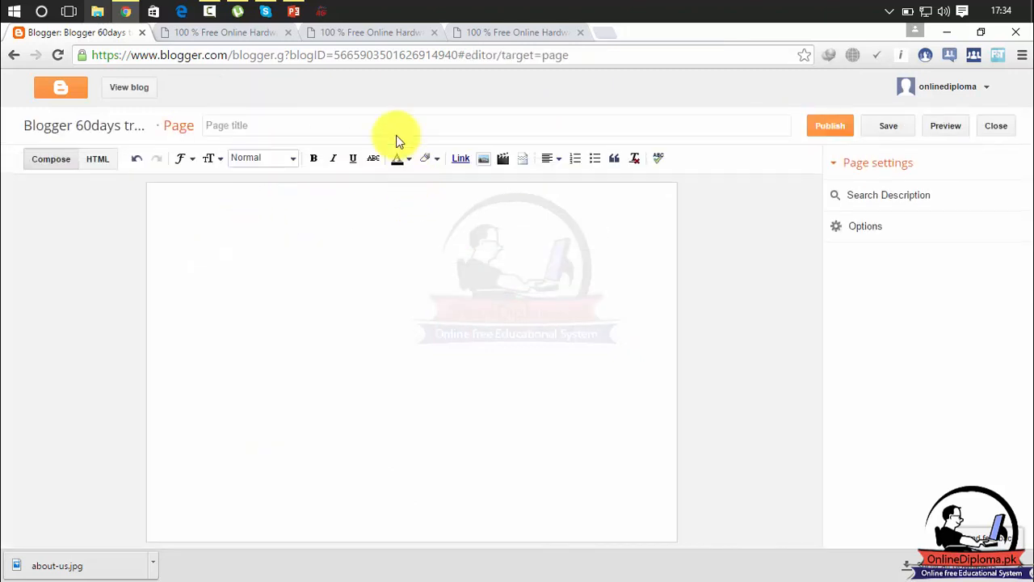
click(396, 131)
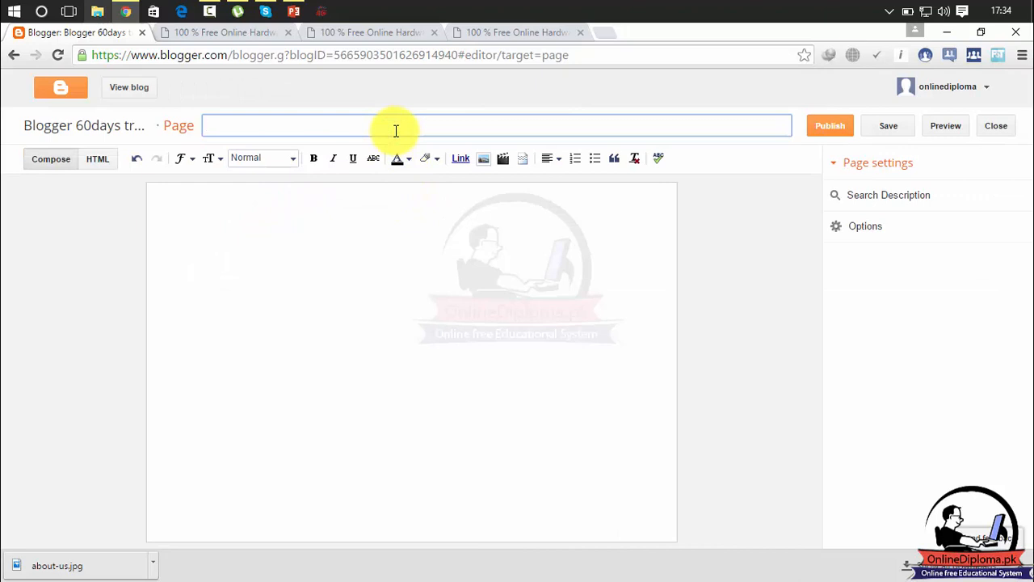
text(Privacy policy)
click(358, 243)
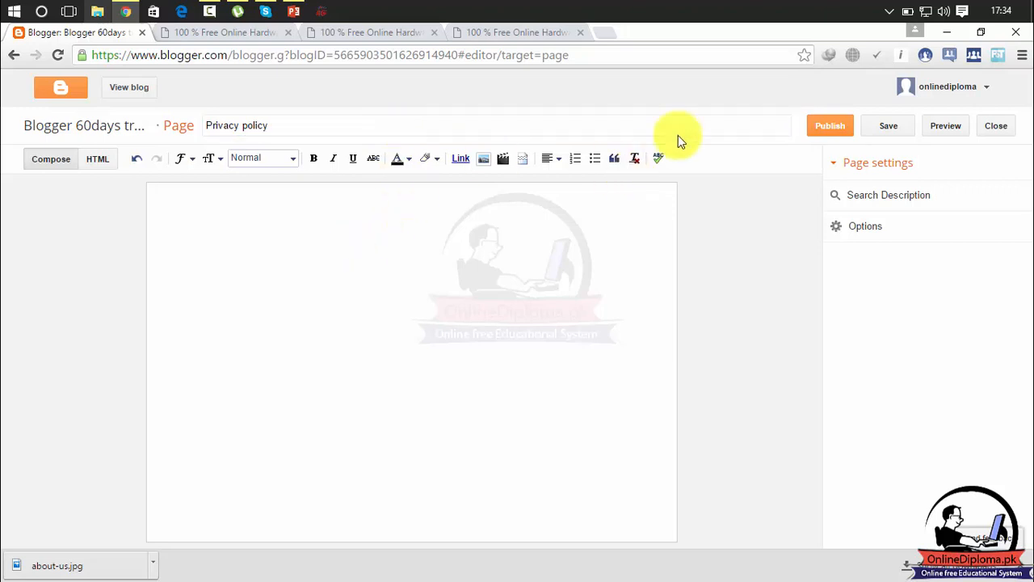
click(895, 134)
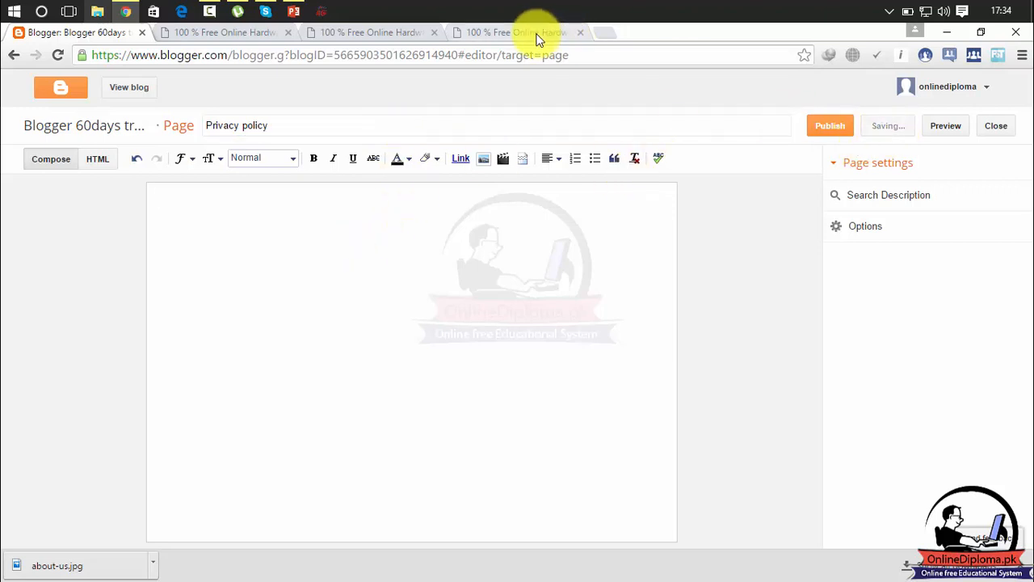
Step: Copy the whole Privacy Policy text, from its heading to the end of the Google Adsense section, from the onlinediploma.pk privacy page
click(536, 33)
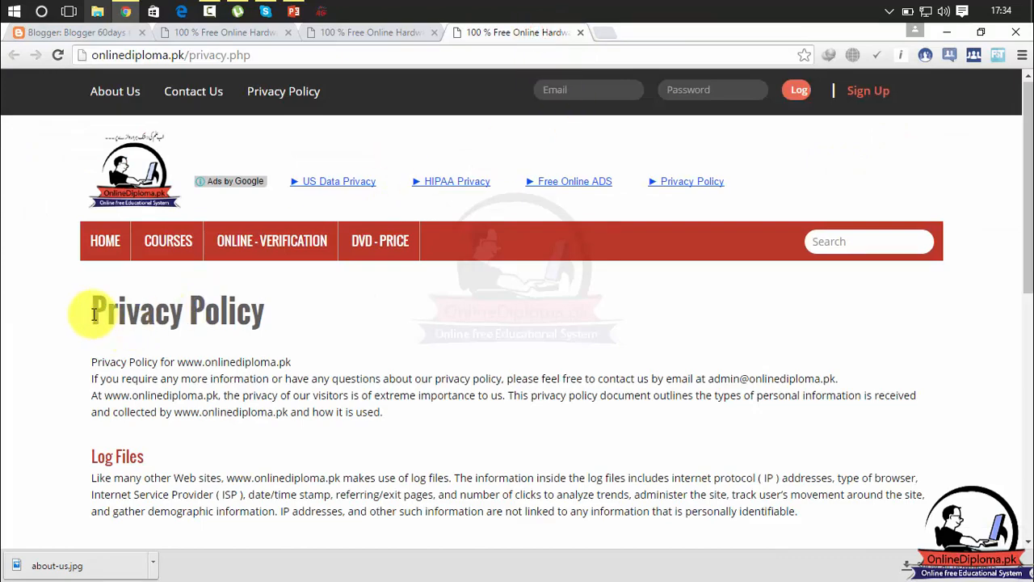
drag(89, 310, 396, 367)
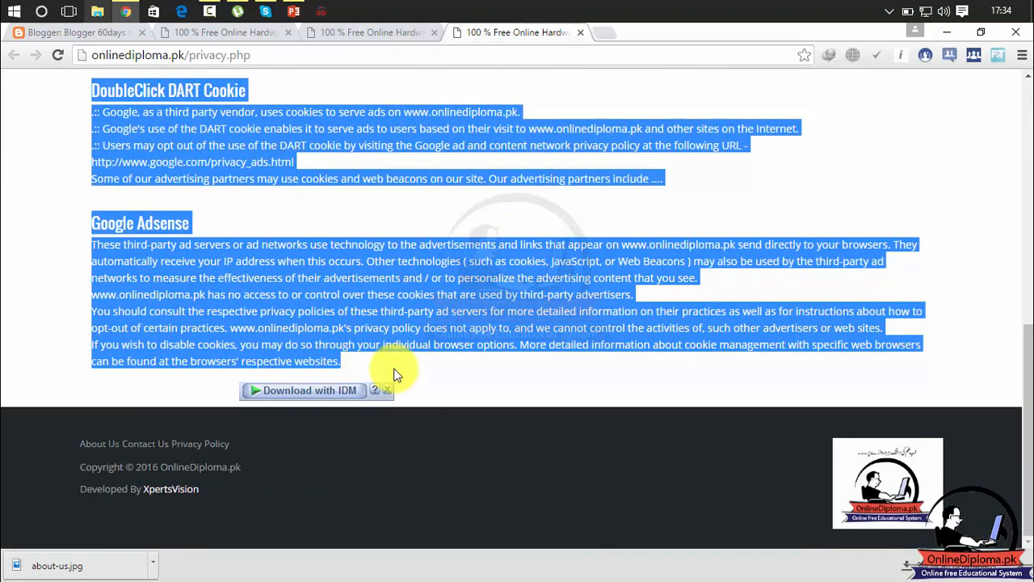
click(387, 31)
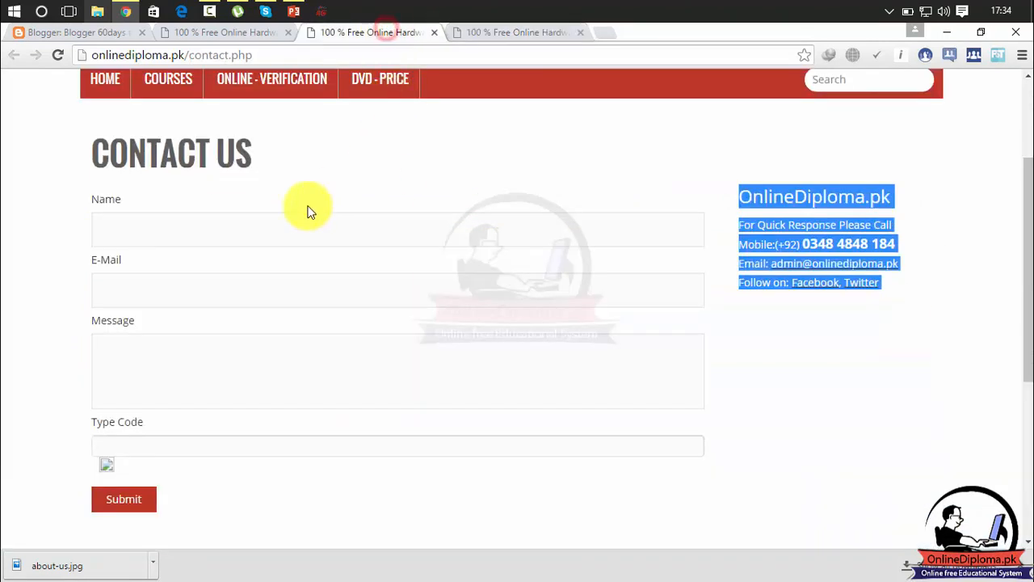
Step: Paste the copied privacy text into the body of the Privacy policy page in Blogger and publish it
click(108, 31)
key(ctrl+v)
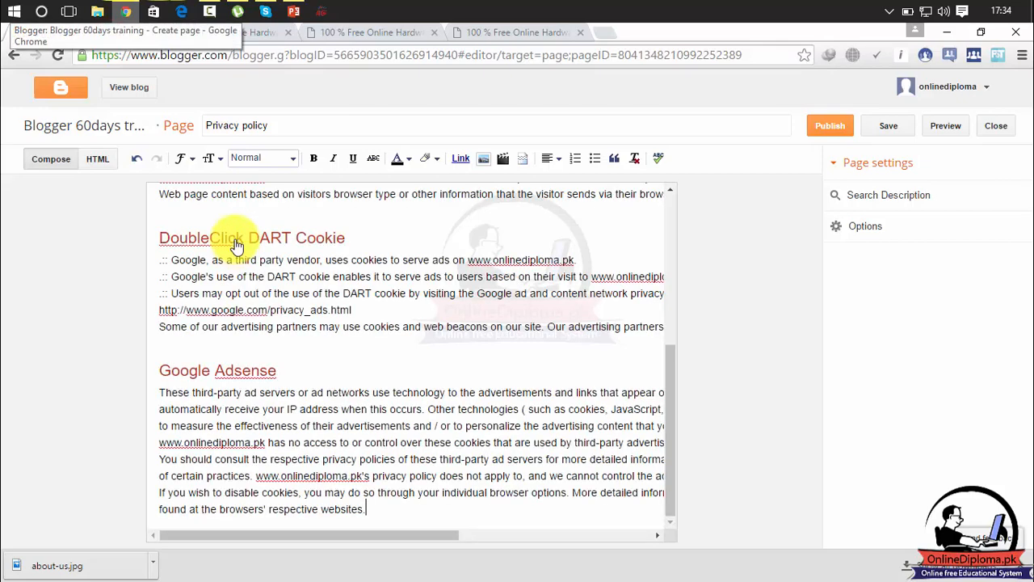
drag(665, 399, 686, 229)
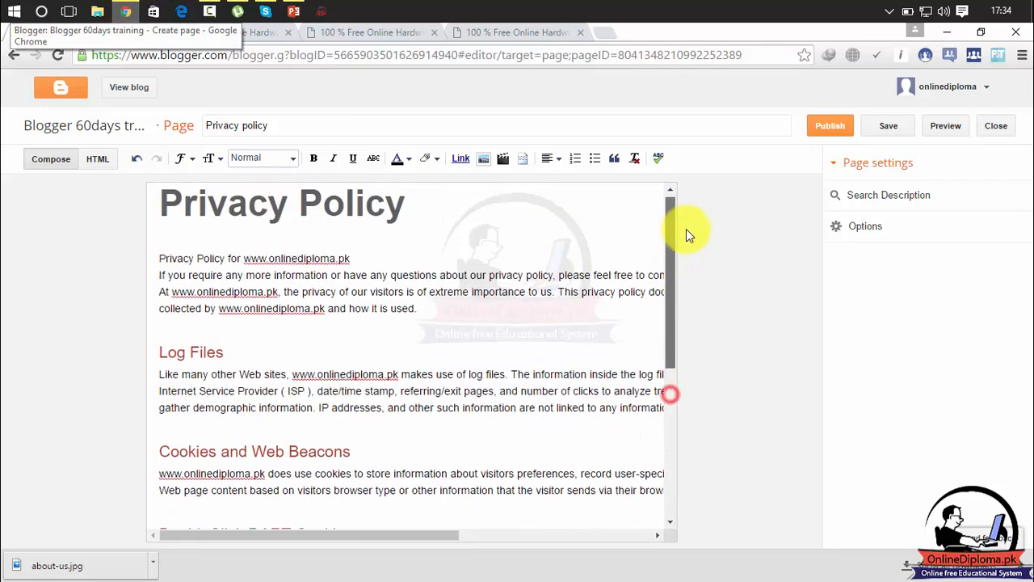
click(828, 128)
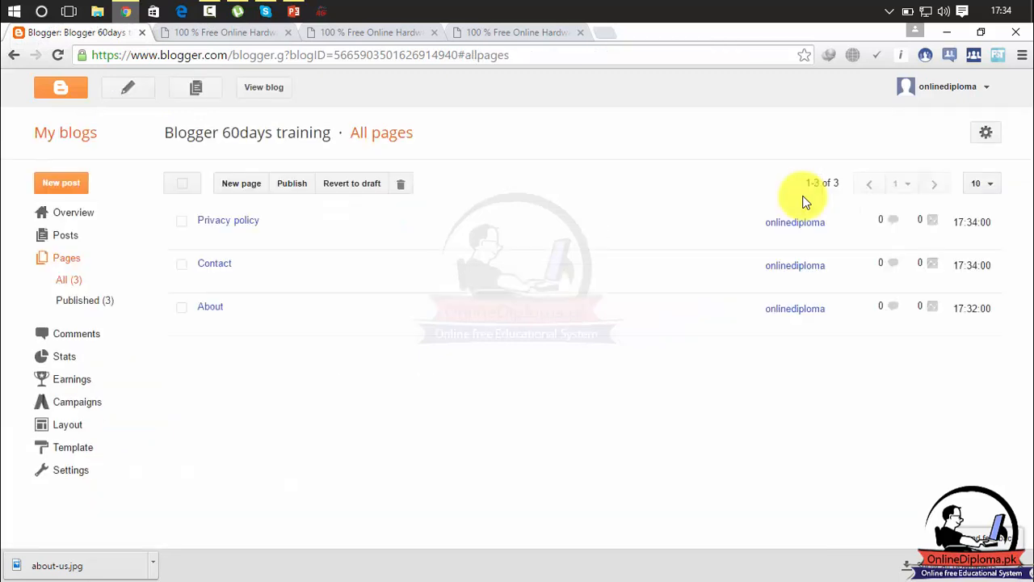
Step: Close the three onlinediploma.pk browser tabs, leaving only the Blogger pages list open
click(288, 34)
click(288, 36)
click(289, 36)
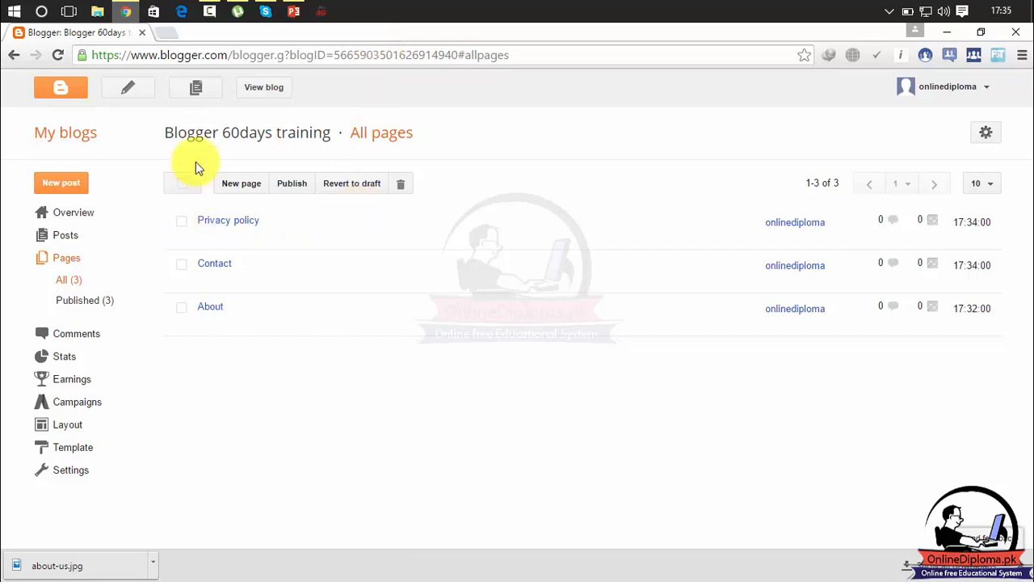
Step: View the live blog and look through its home page from header to footer for the published pages
click(264, 89)
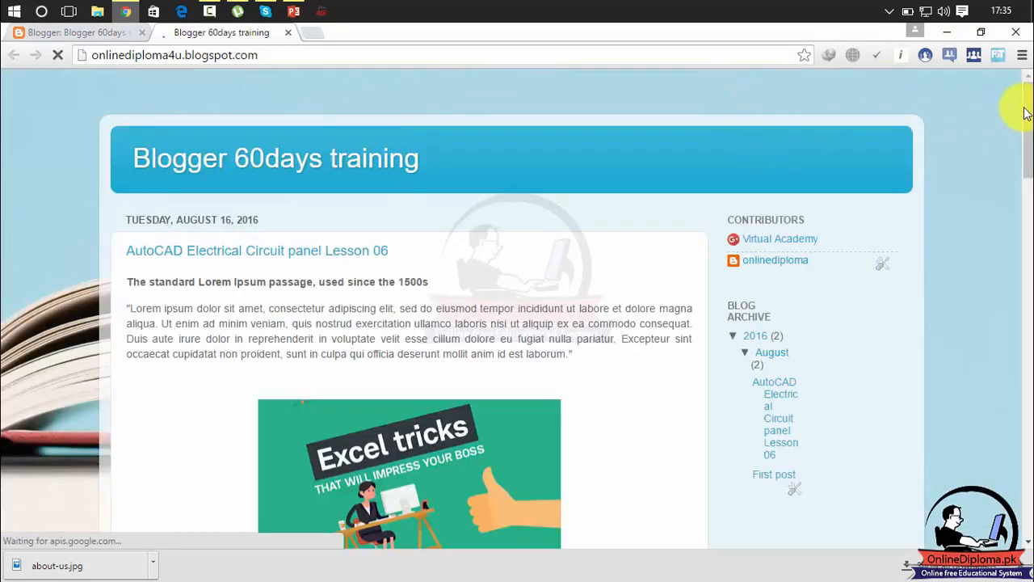
drag(1024, 129, 1023, 77)
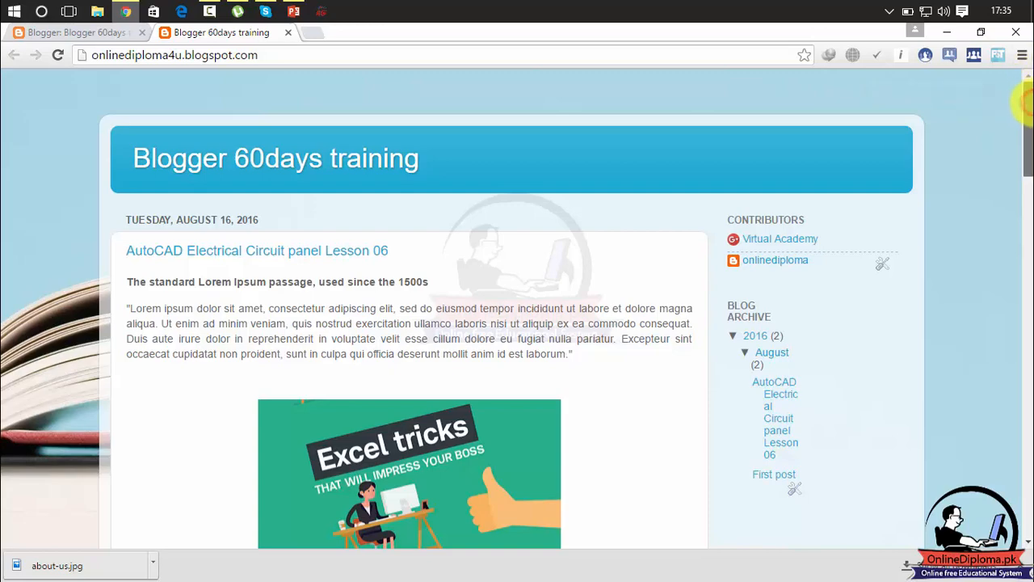
drag(1026, 104, 1000, 509)
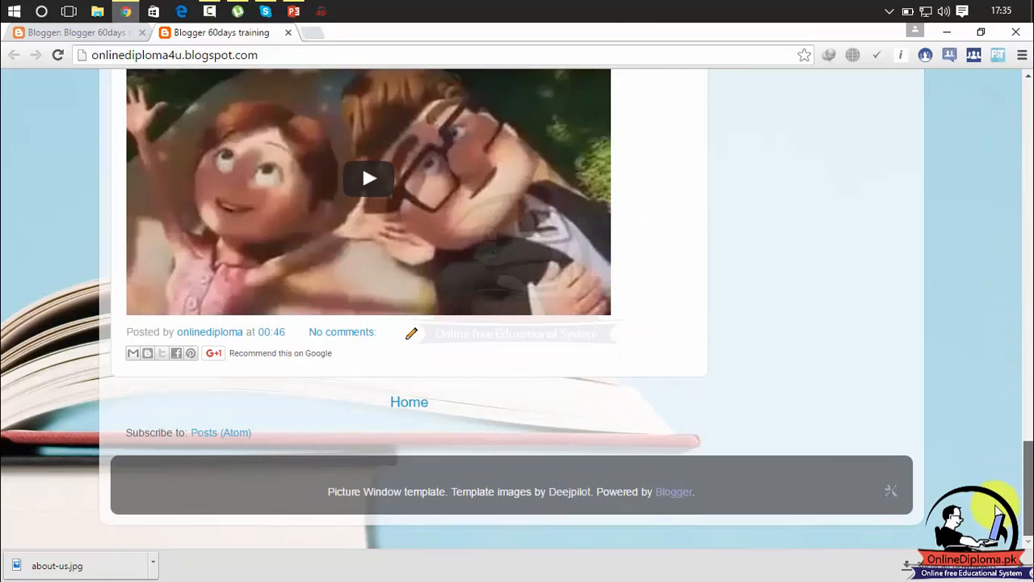
drag(1009, 450, 1020, 37)
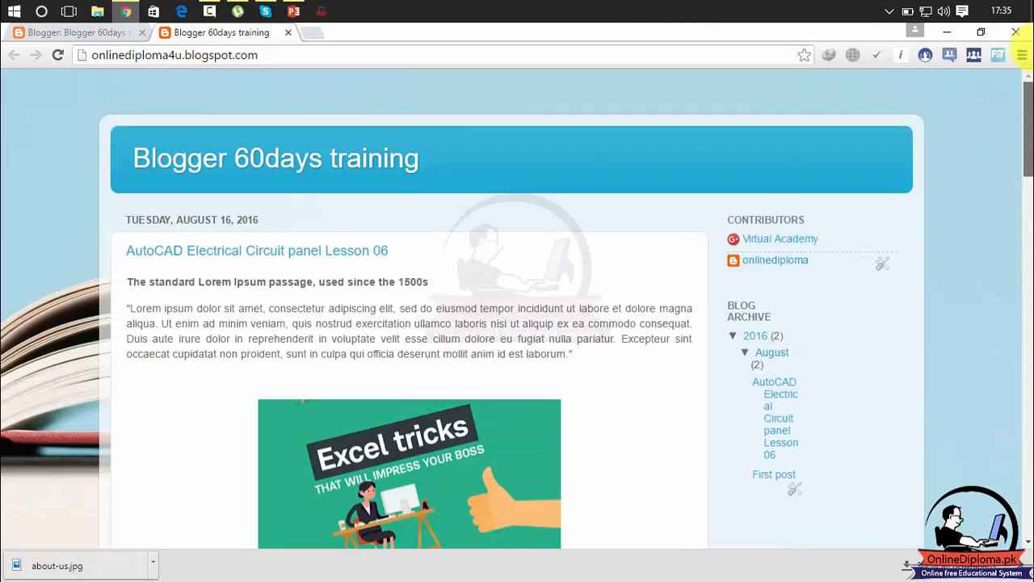